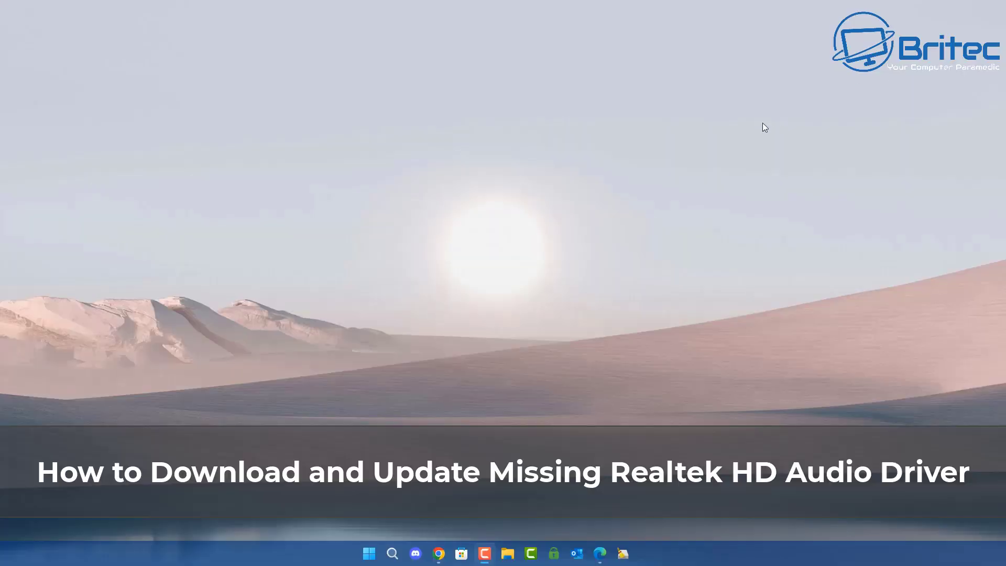
Open Device Manager and check the Details and Driver tabs of Speakers (2- High Definition Audio Device)
right_click(369, 555)
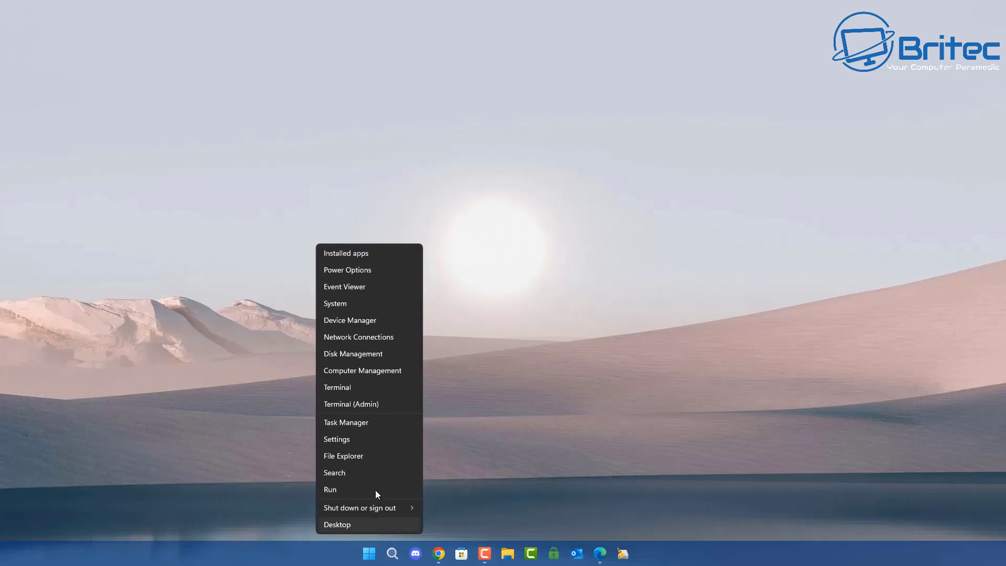
left_click(383, 321)
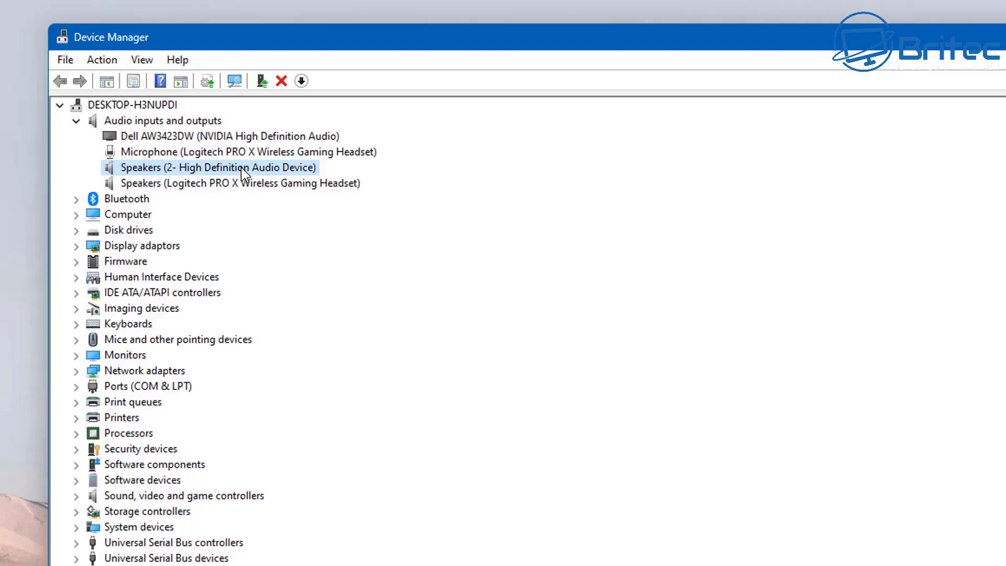
right_click(246, 172)
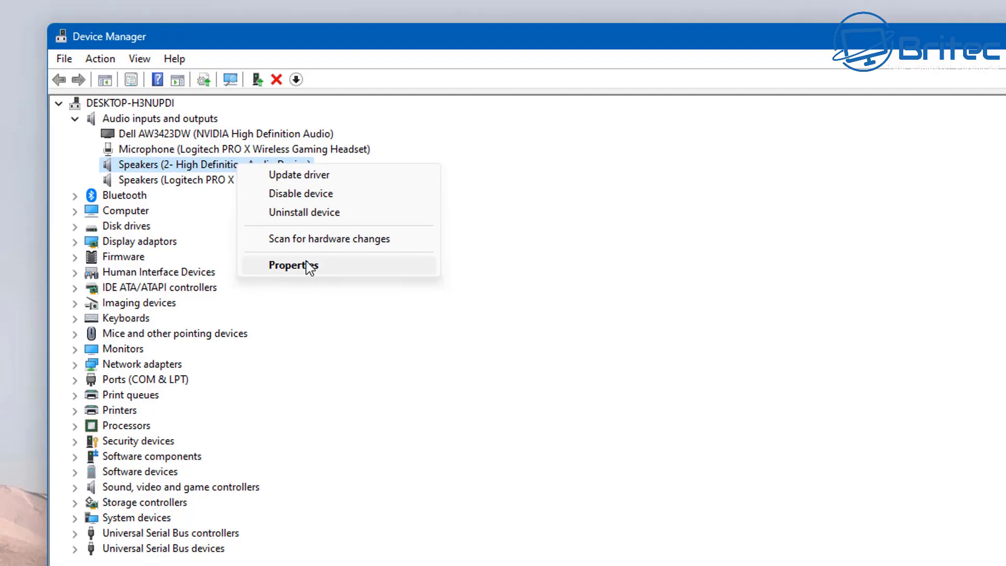
left_click(294, 265)
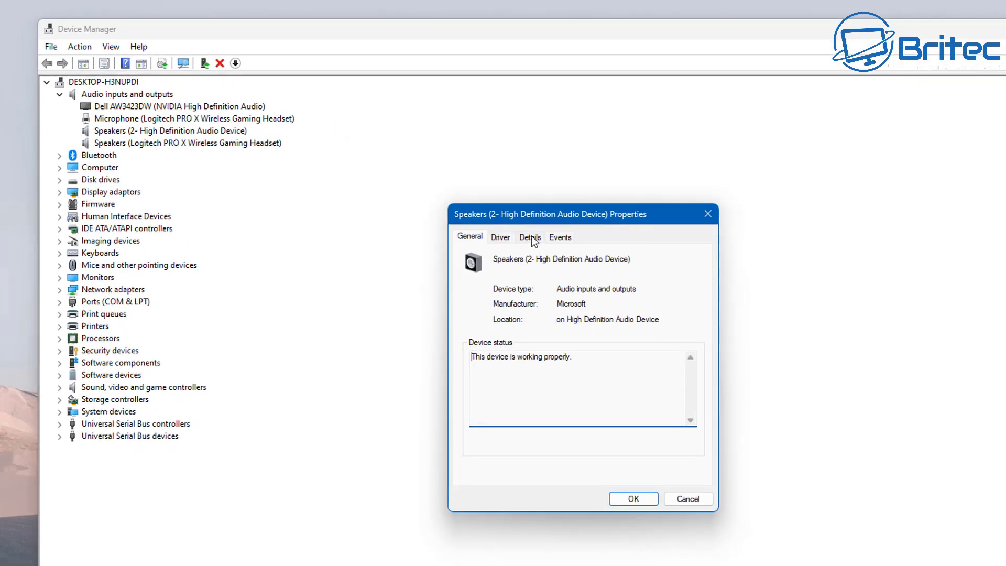
left_click(530, 237)
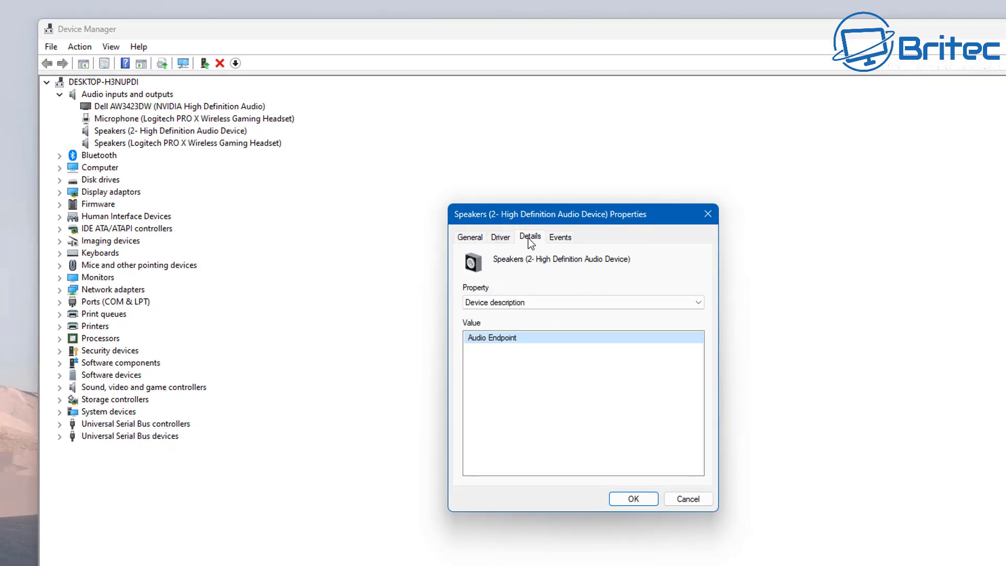
left_click(499, 238)
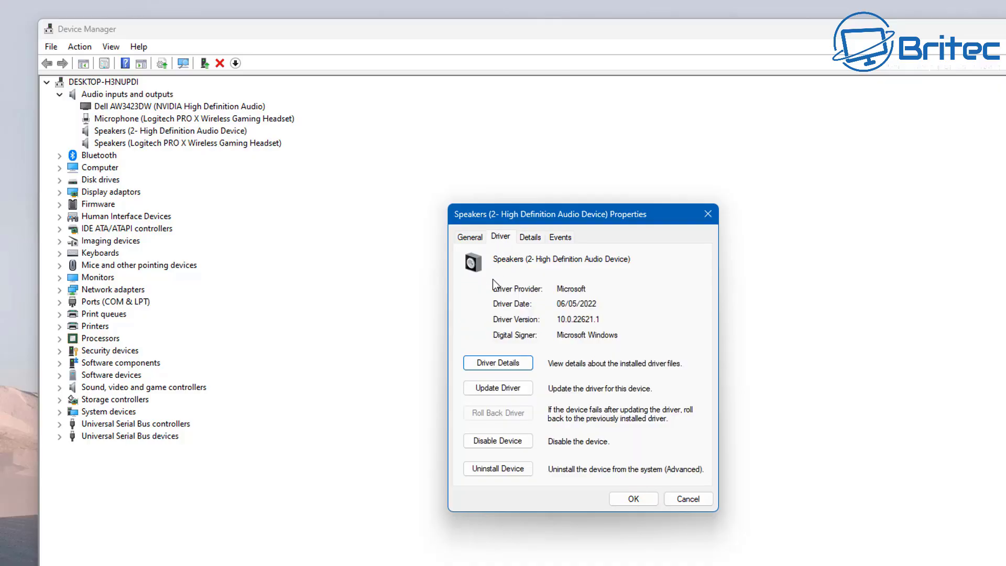
left_click(707, 216)
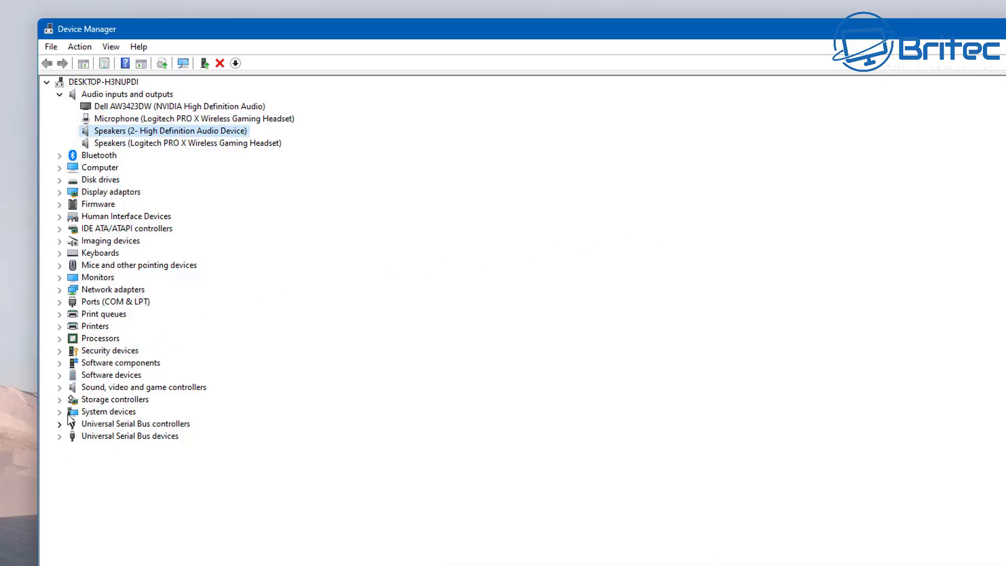
Expand Sound, video and game controllers and inspect the second High Definition Audio Device's properties
left_click(62, 388)
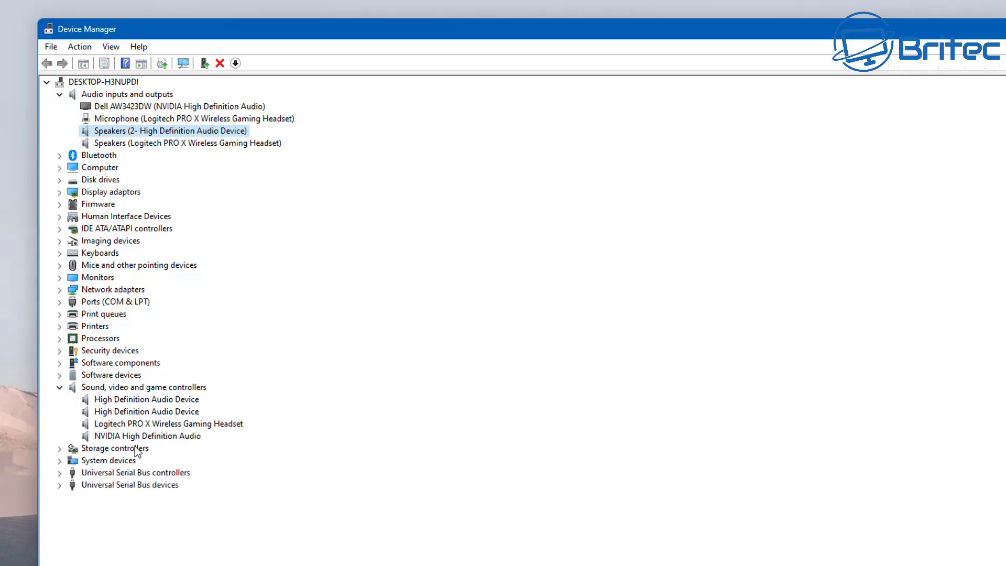
left_click(139, 412)
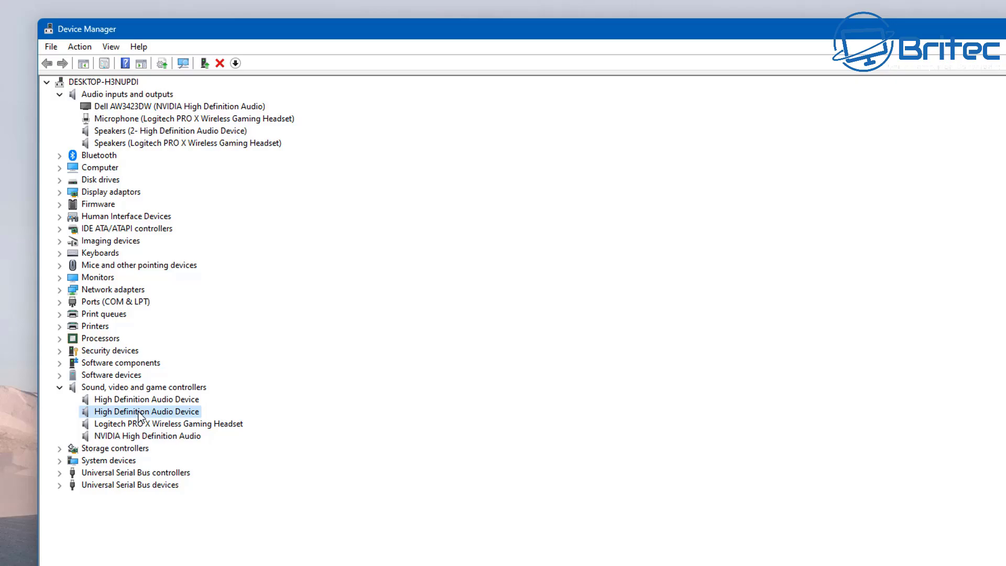
right_click(139, 414)
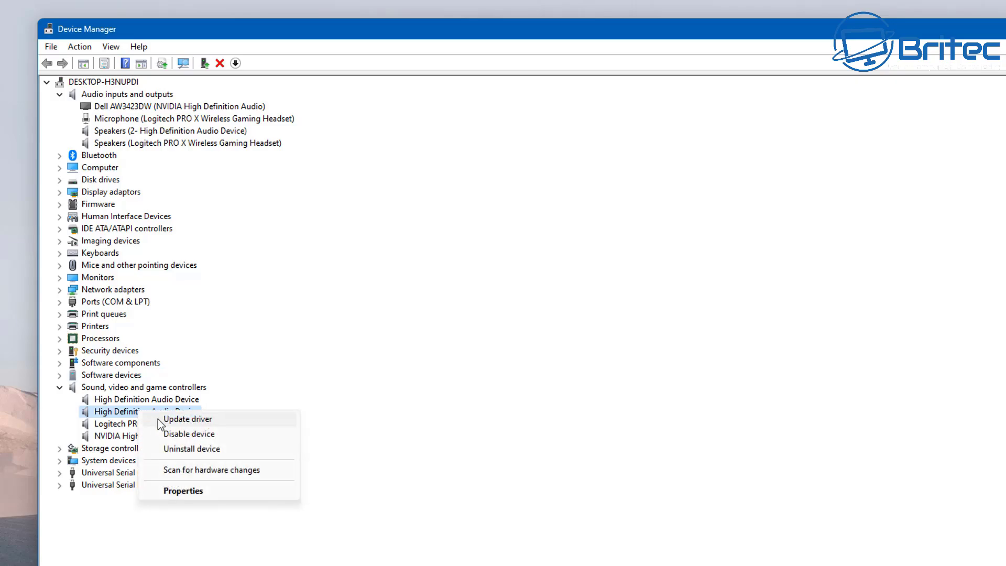
left_click(190, 491)
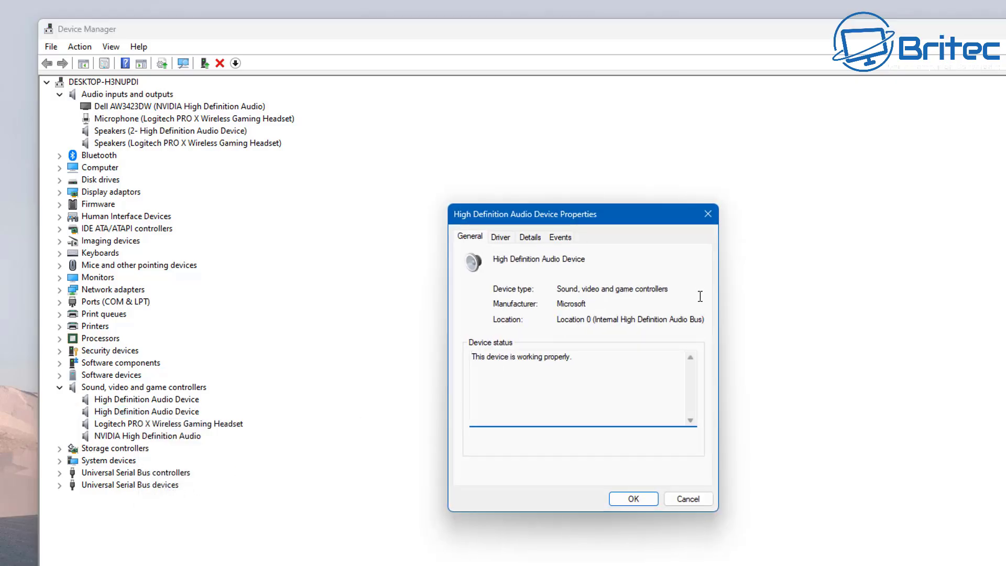
left_click(708, 213)
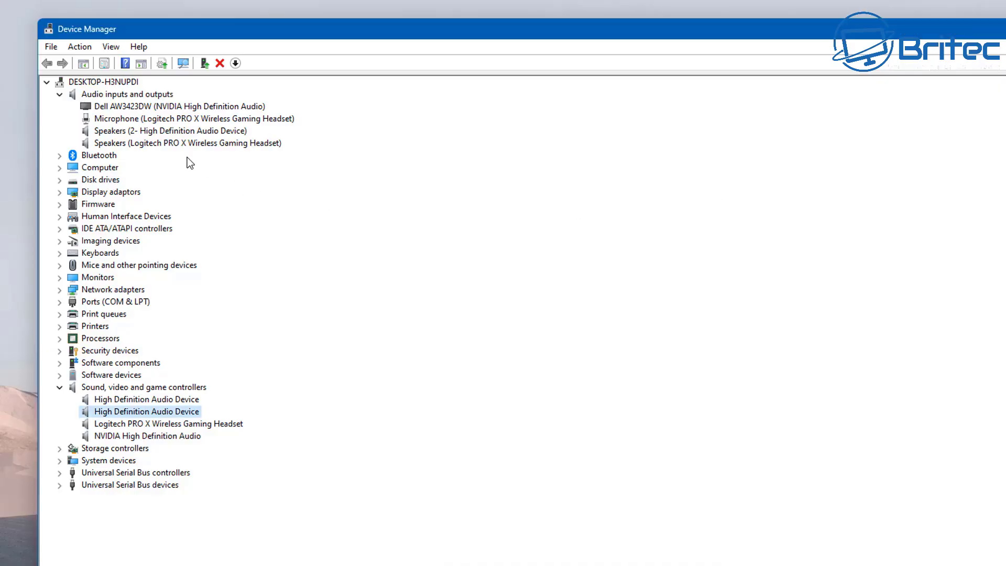
Search automatically for a newer Speakers driver; Windows reports the best driver is already installed
left_click(151, 133)
right_click(181, 129)
left_click(210, 137)
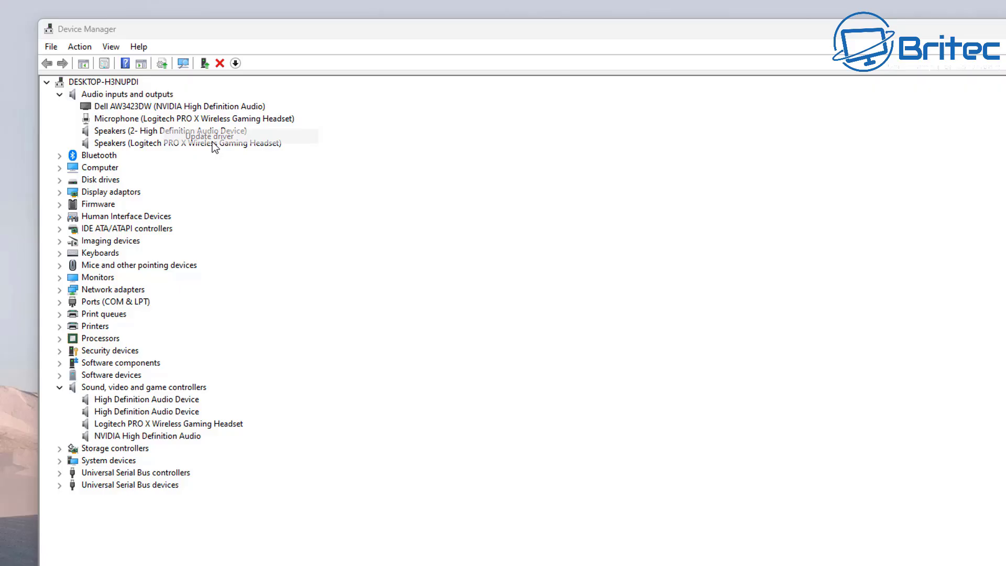
left_click(483, 329)
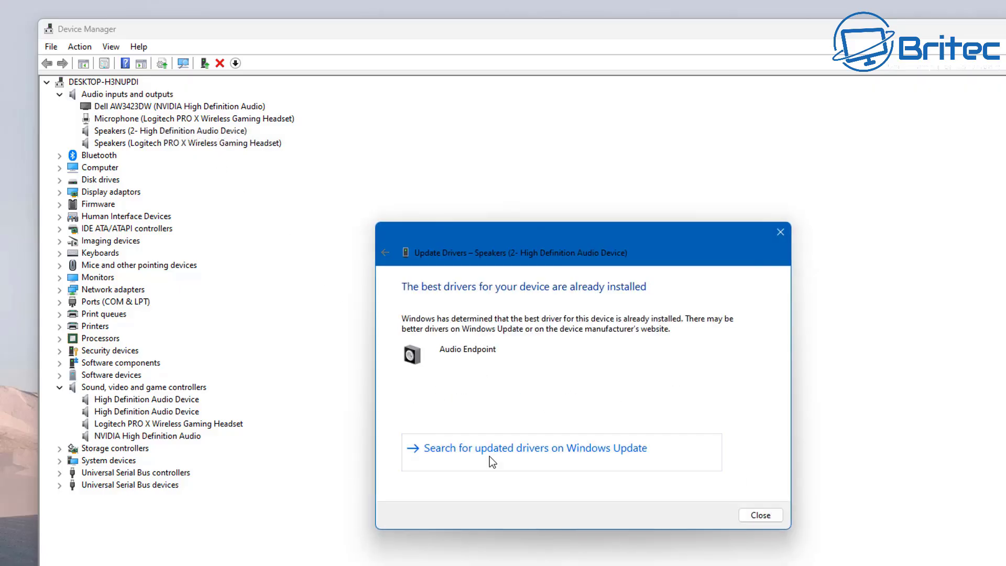
left_click(758, 518)
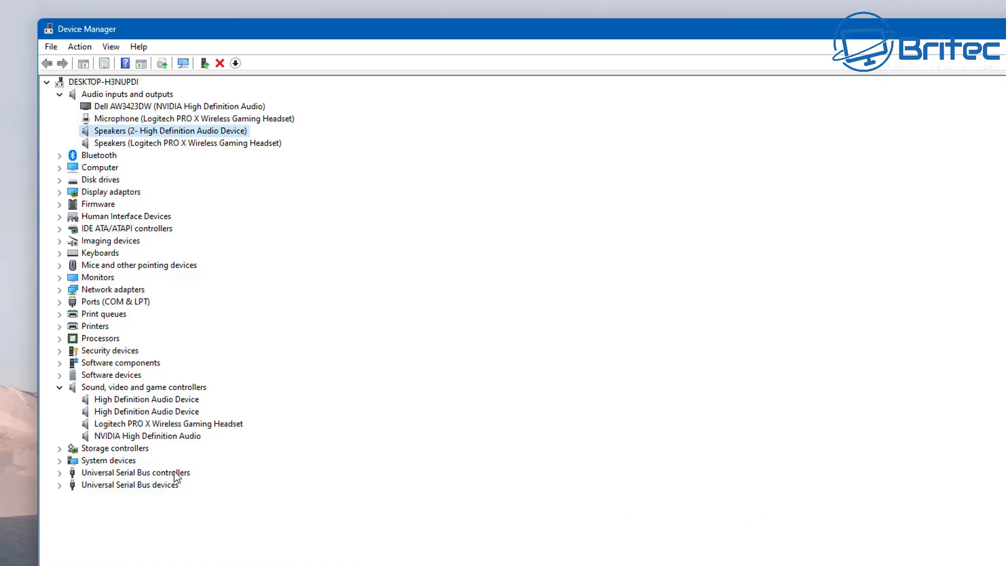
Search automatically for a newer driver for the first High Definition Audio Device
right_click(142, 400)
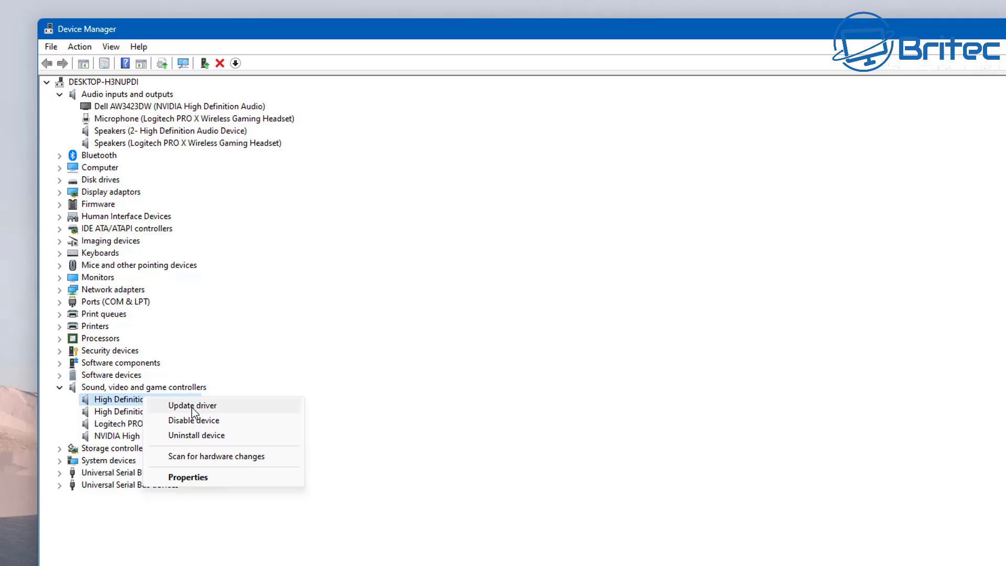
left_click(193, 406)
left_click(529, 345)
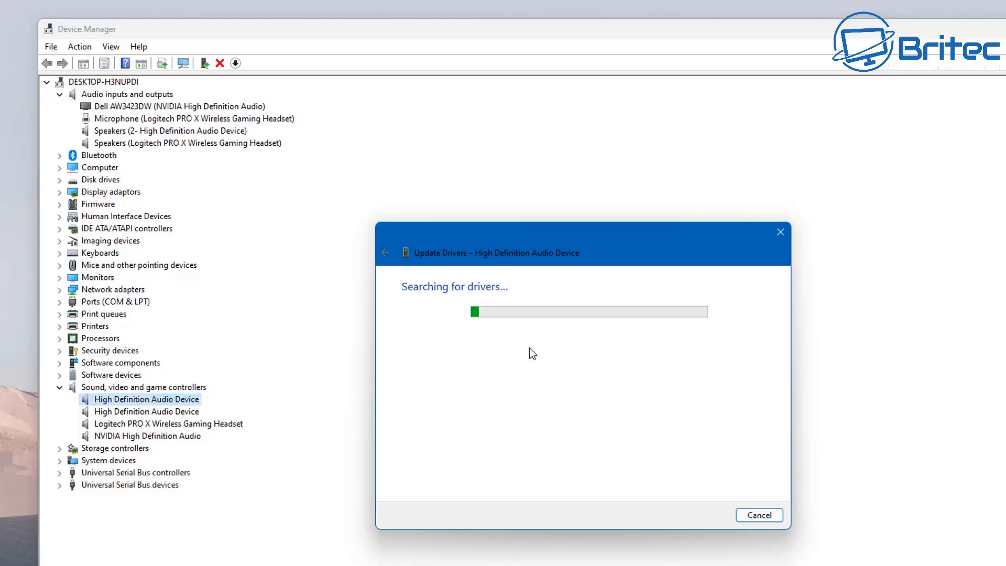
left_click(762, 516)
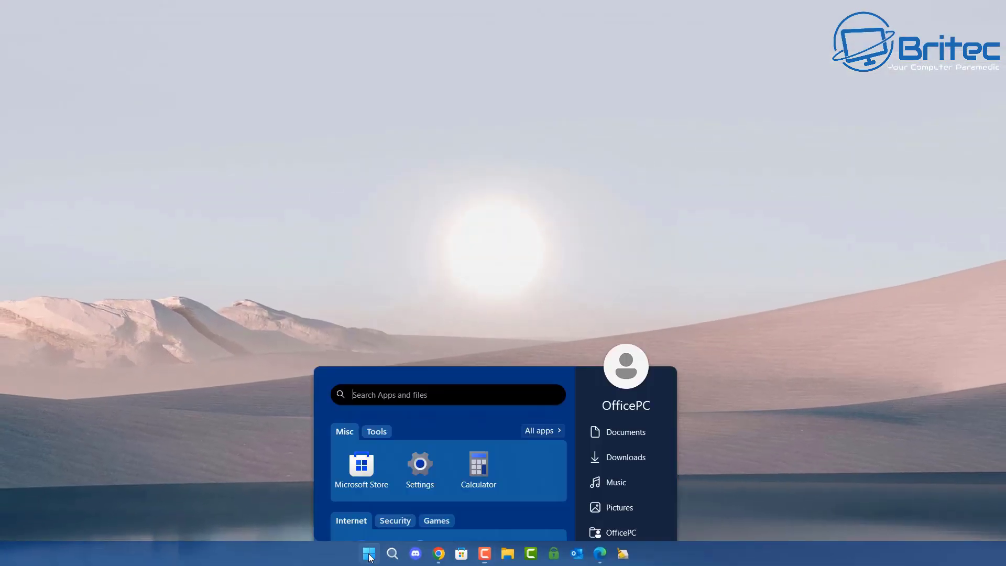
Search 'control' to open Control Panel, then shift the window slightly left and widen it a little
type("control")
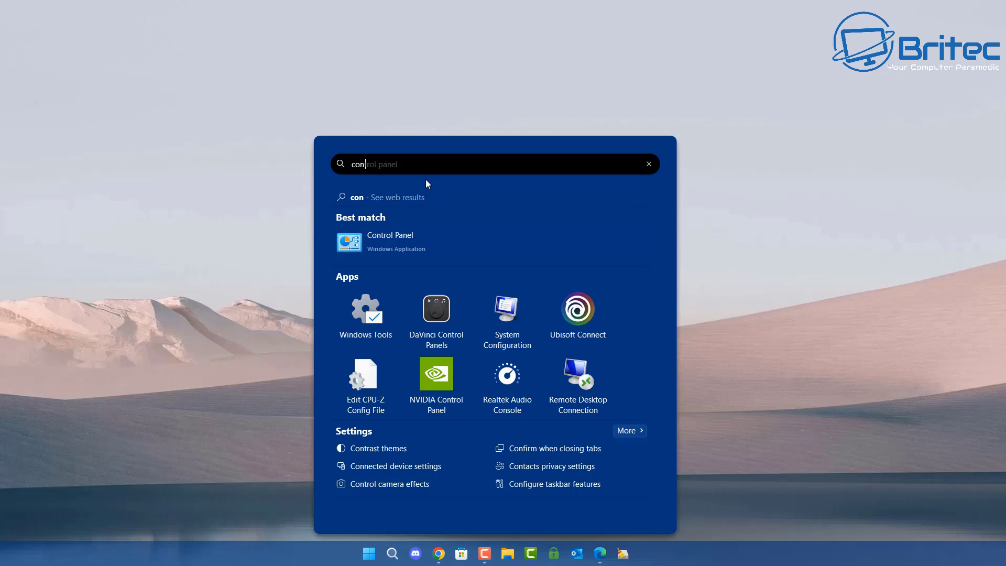
left_click(393, 236)
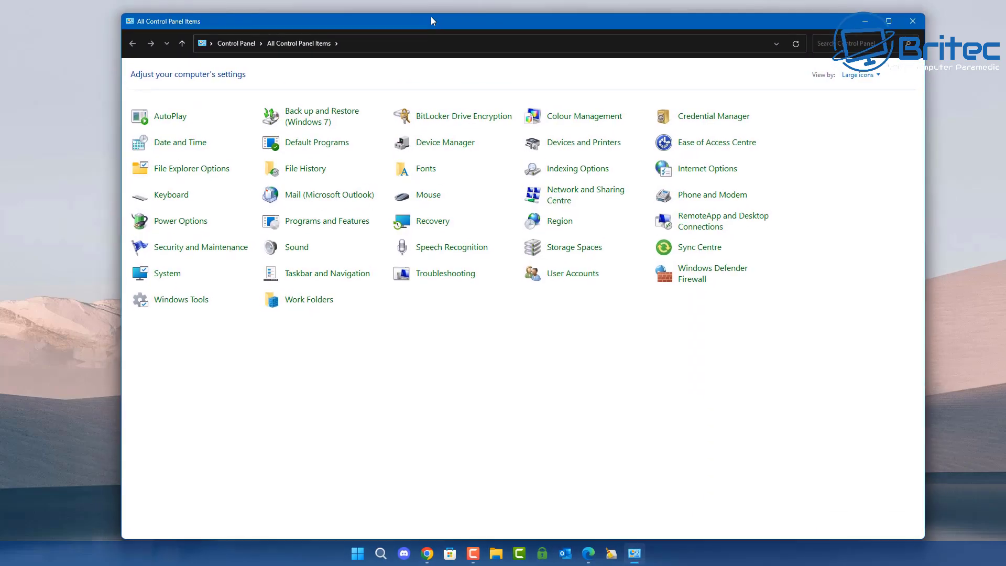
left_click_drag(431, 17, 409, 17)
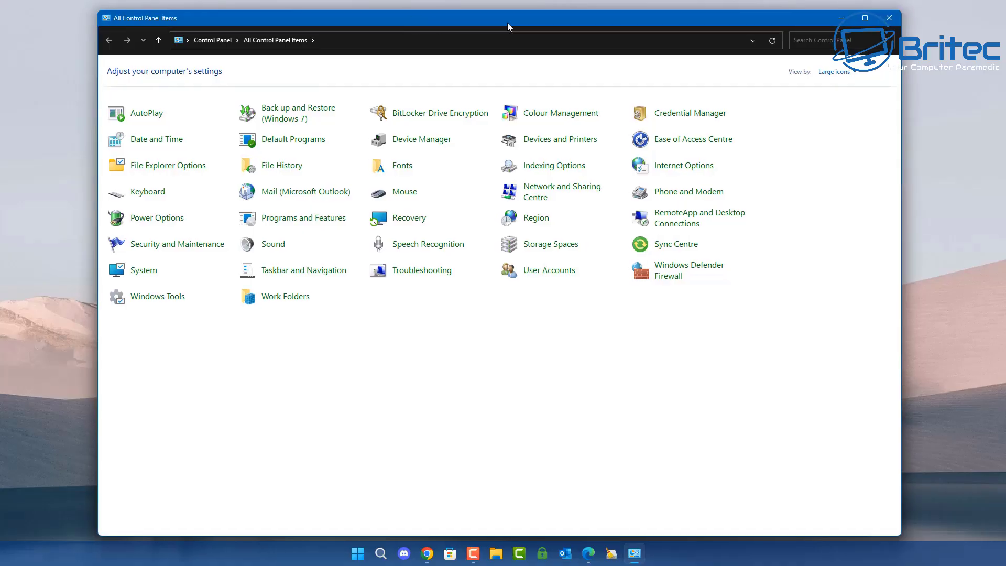
left_click_drag(901, 189, 925, 191)
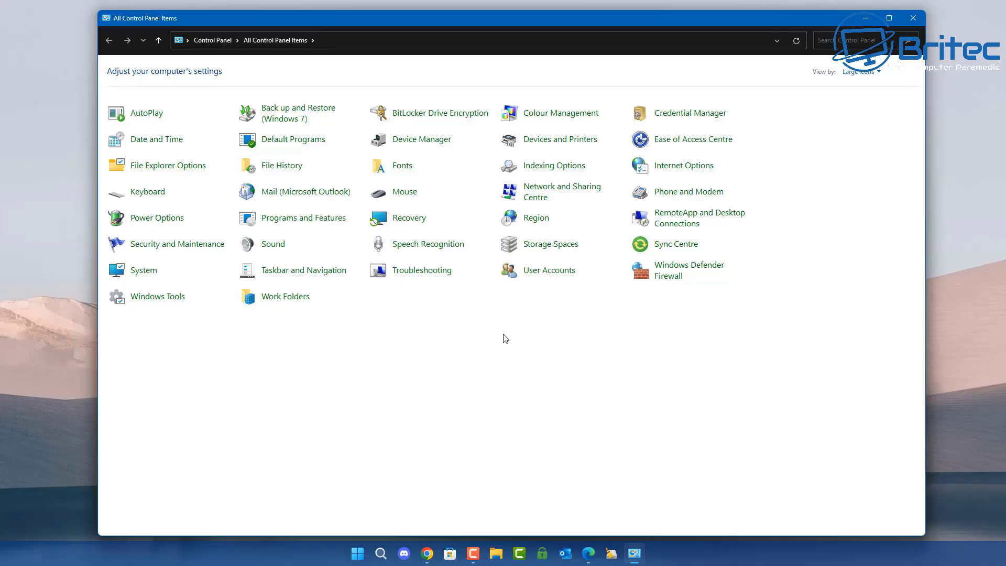
Close Control Panel and find the BaseBoard Product, TUF GAMING X670E-PLUS WIFI, in System Information
left_click(913, 18)
left_click(369, 551)
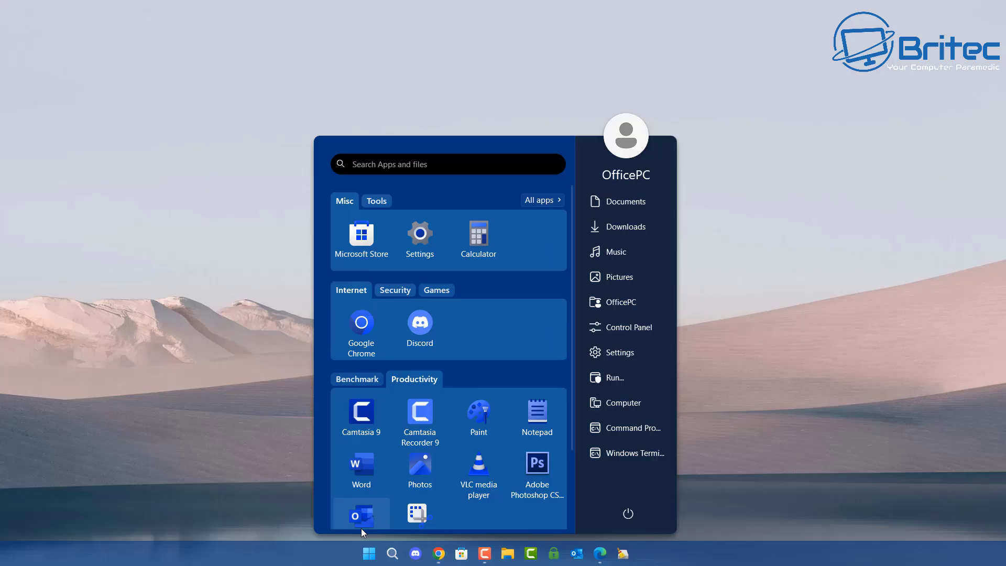
type("system")
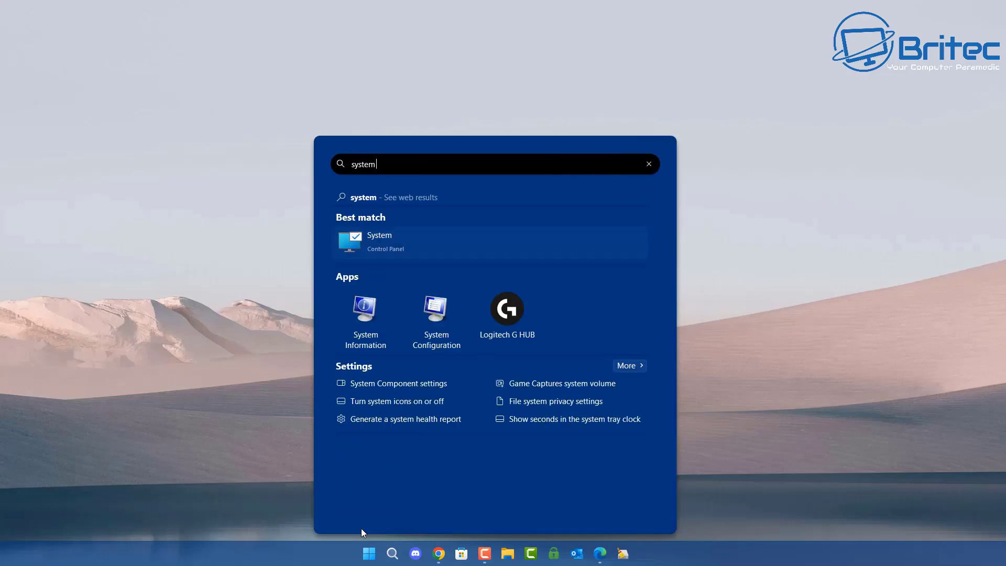
type(" info")
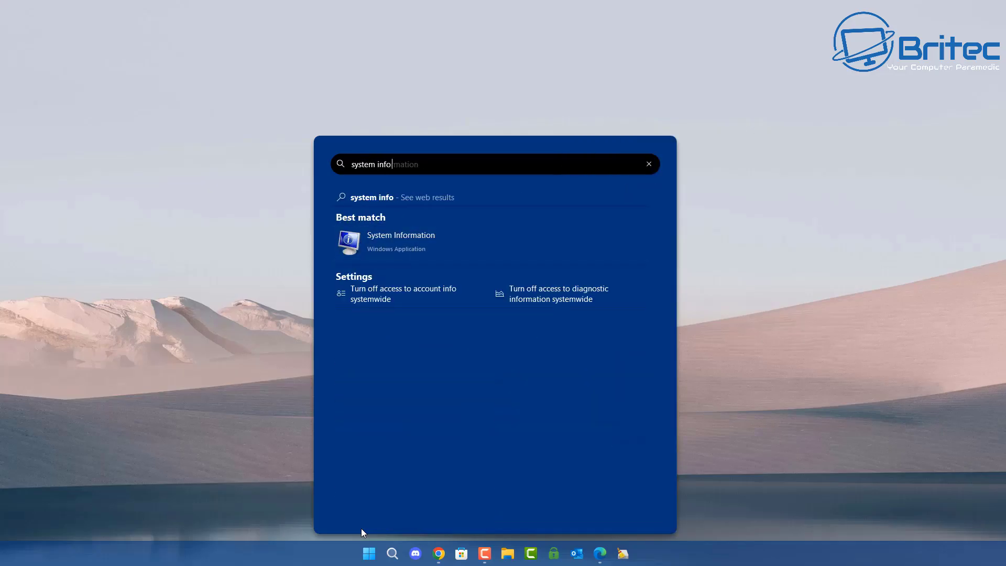
left_click(413, 245)
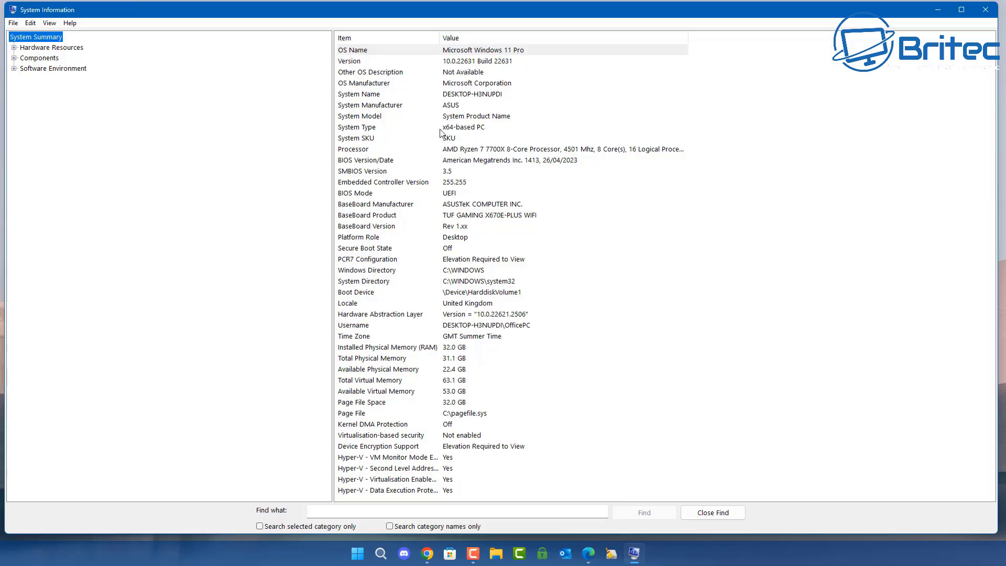
left_click(477, 217)
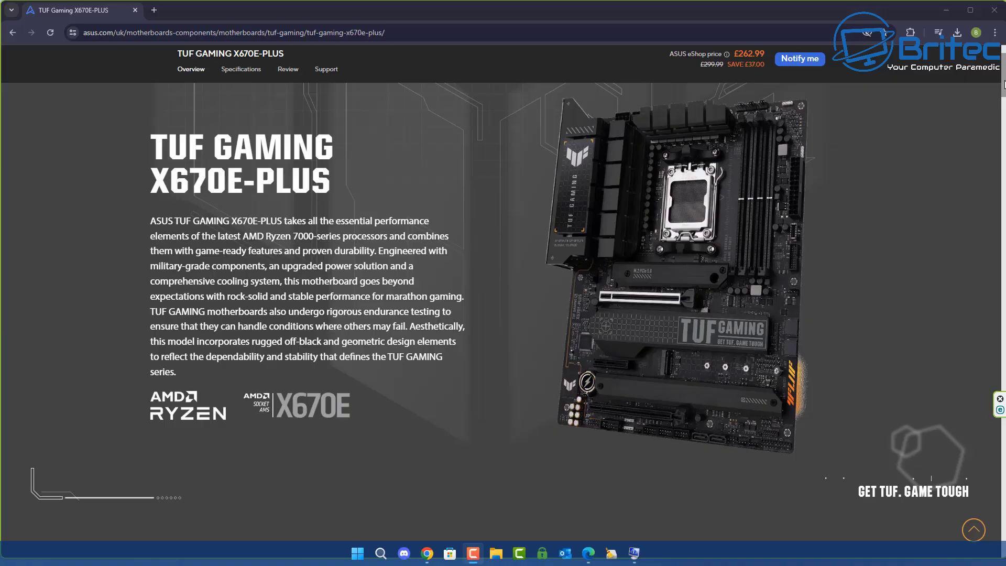
Check the board's AUDIO features for the Realtek S1220A codec, then go to its Support page
middle_click(957, 111)
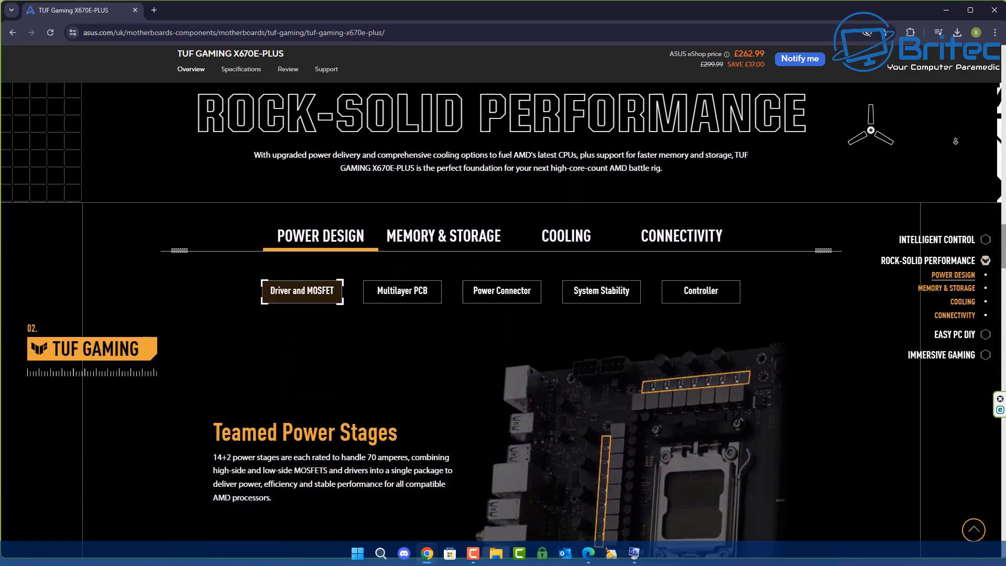
middle_click(955, 142)
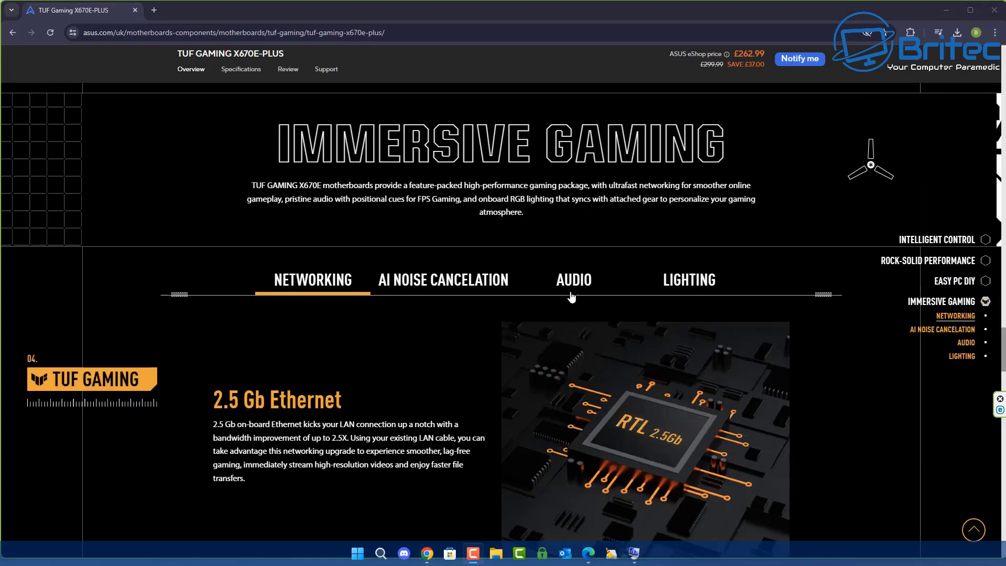
left_click(572, 280)
scroll(571, 293, "down", 3)
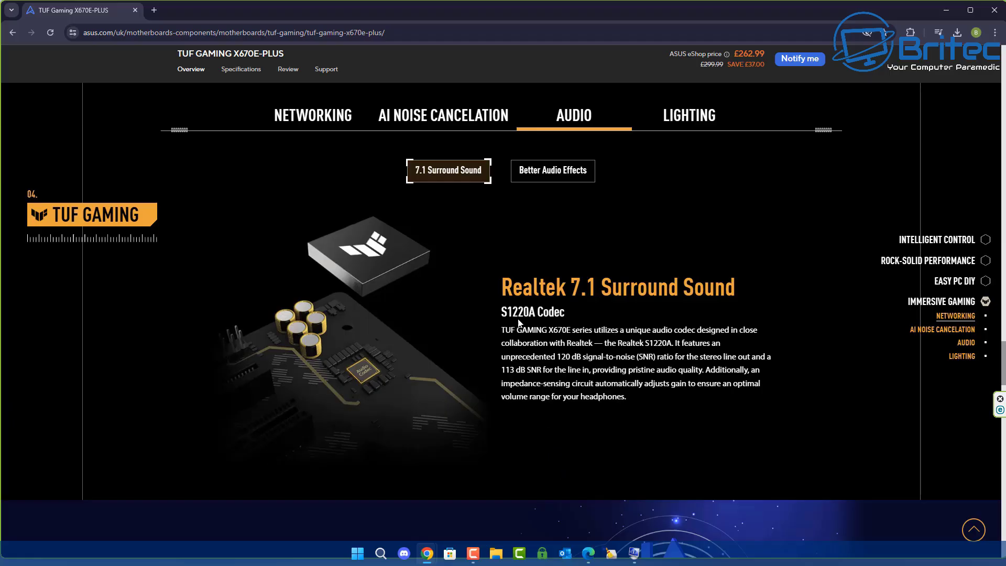
left_click_drag(501, 287, 742, 283)
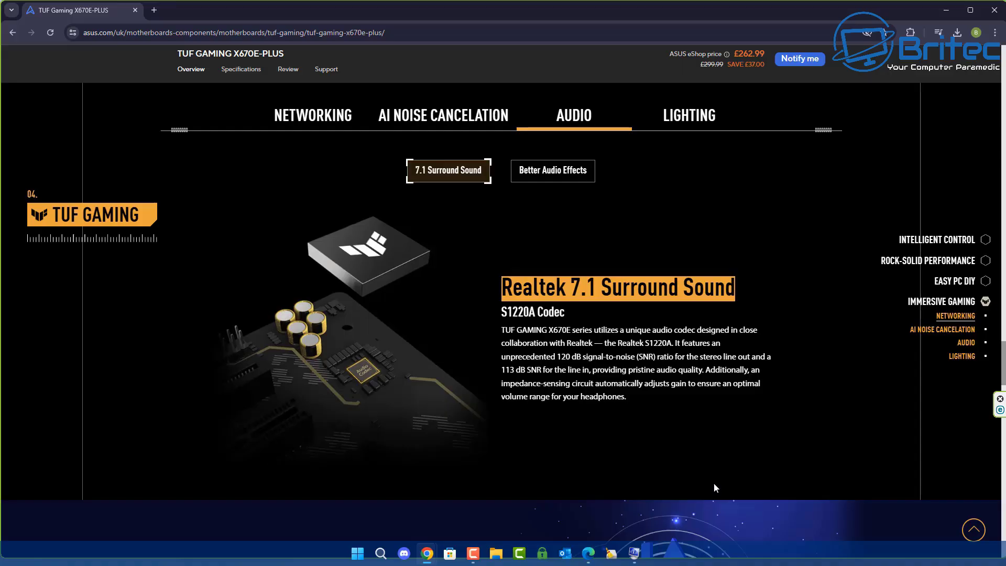
left_click(461, 174)
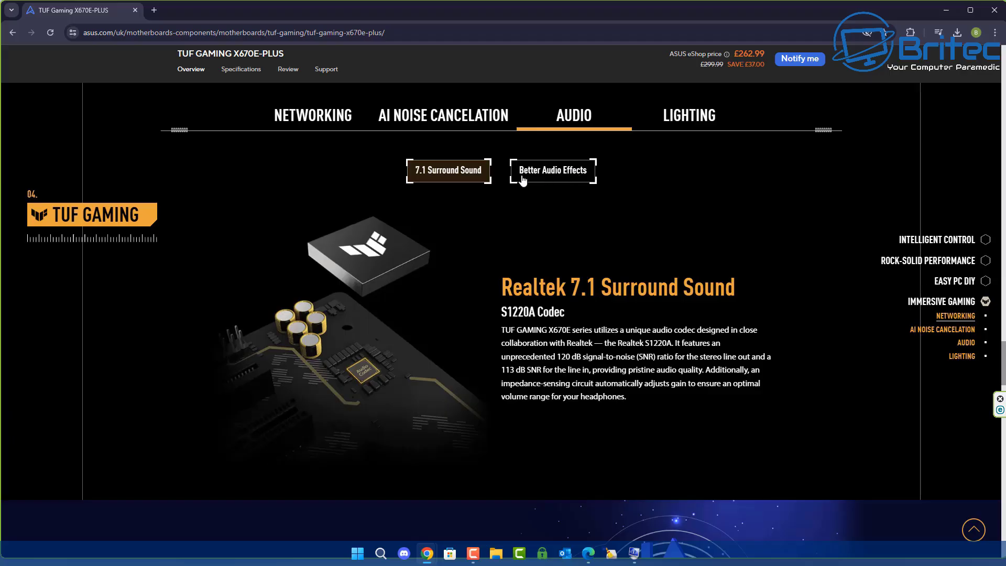
left_click(325, 75)
Download Realtek Audio Driver V6.0.9448.1 from the Driver & Tools Audio downloads and check its progress
mouse_move(329, 65)
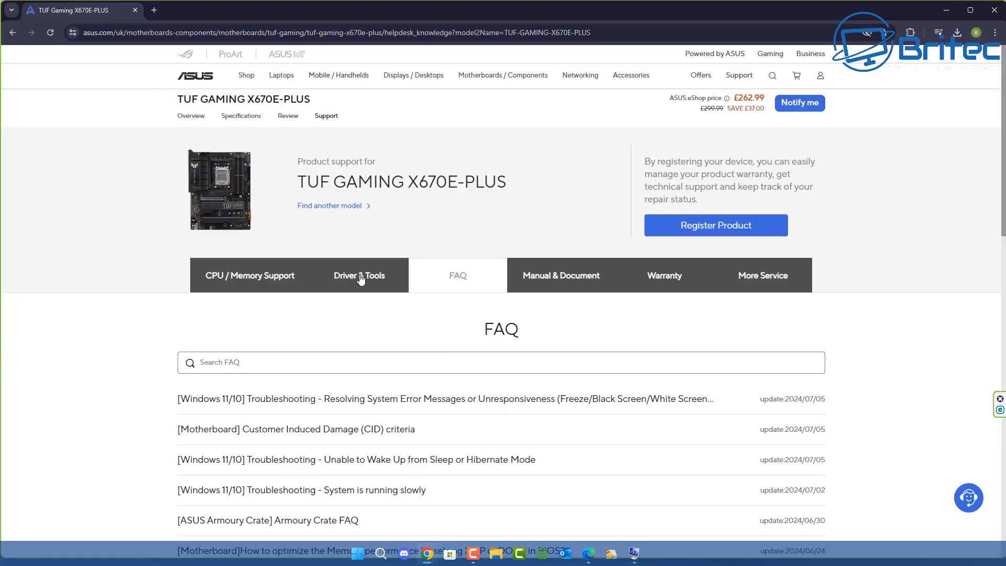
left_click(360, 277)
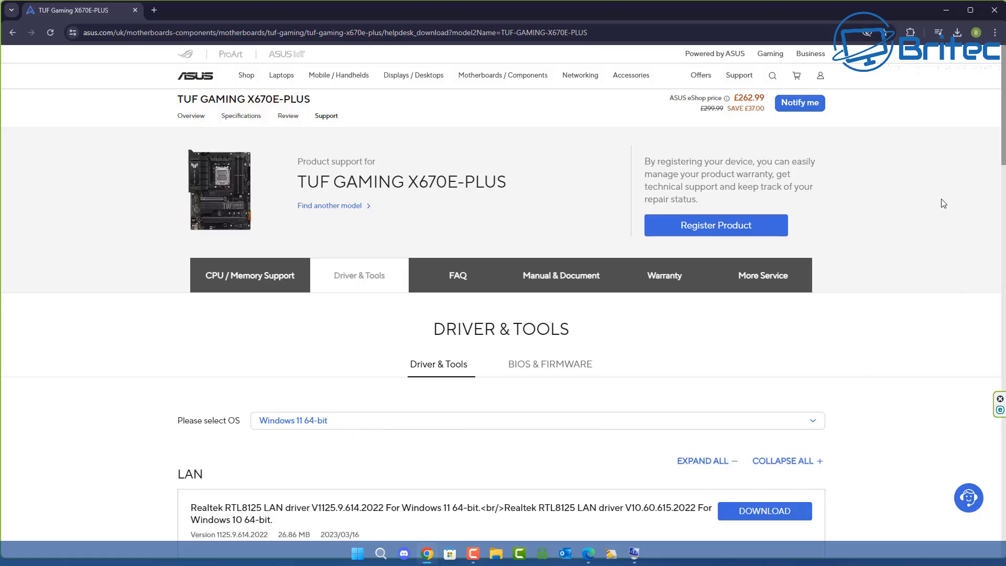
scroll(1002, 100, "down", 10)
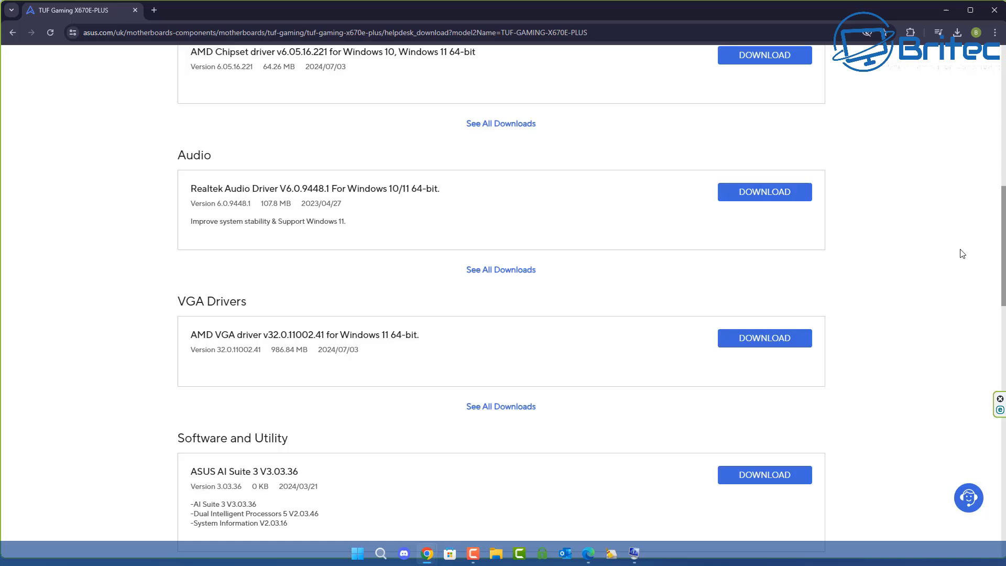
left_click(515, 270)
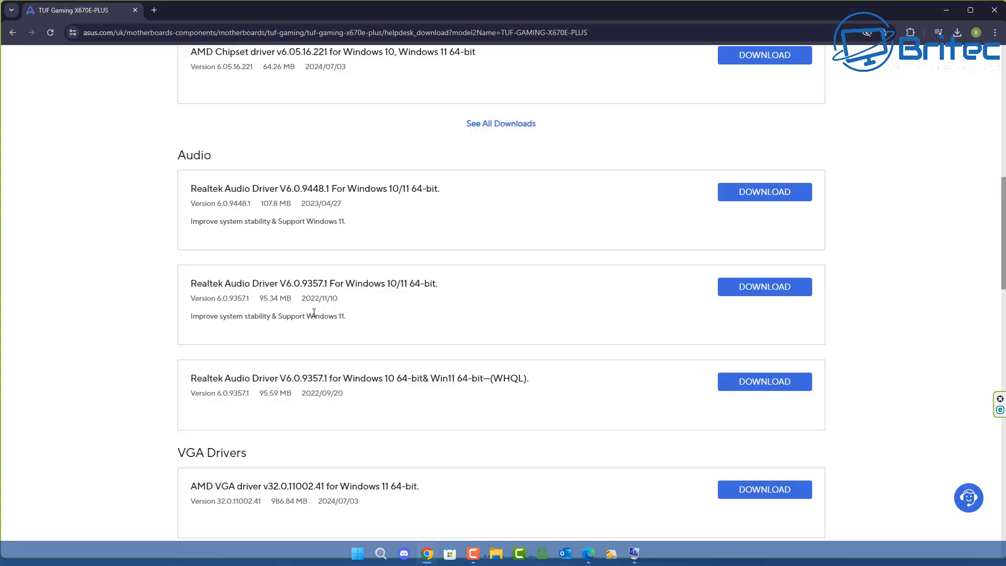
left_click(743, 195)
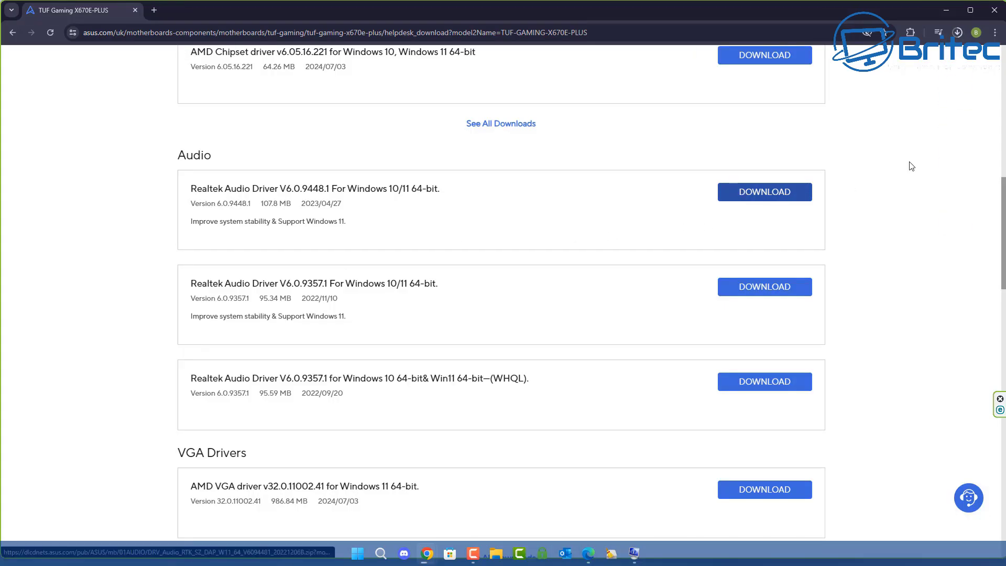
left_click(957, 33)
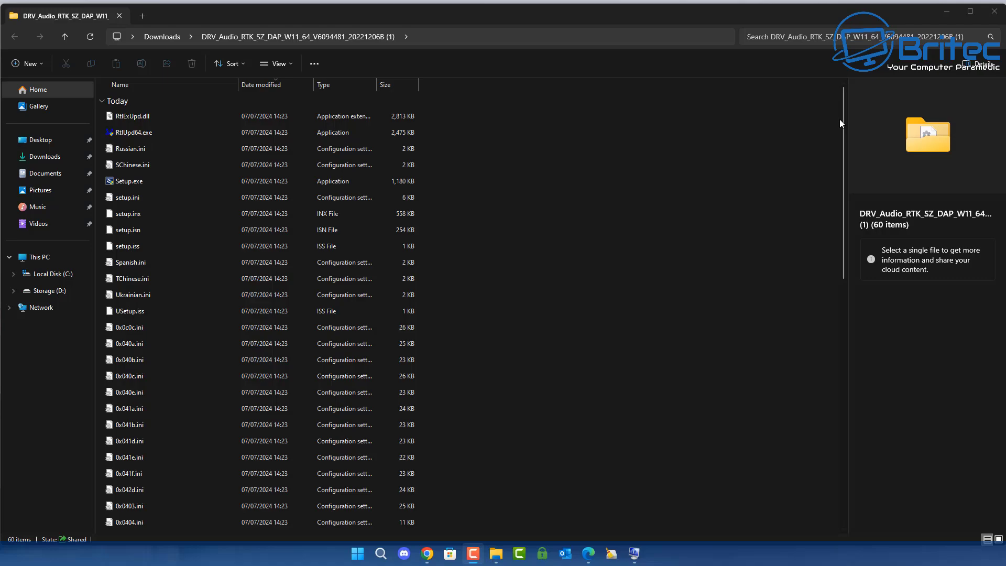
Switch the extracted driver folder to Extra large icons and scroll through its files
left_click(287, 64)
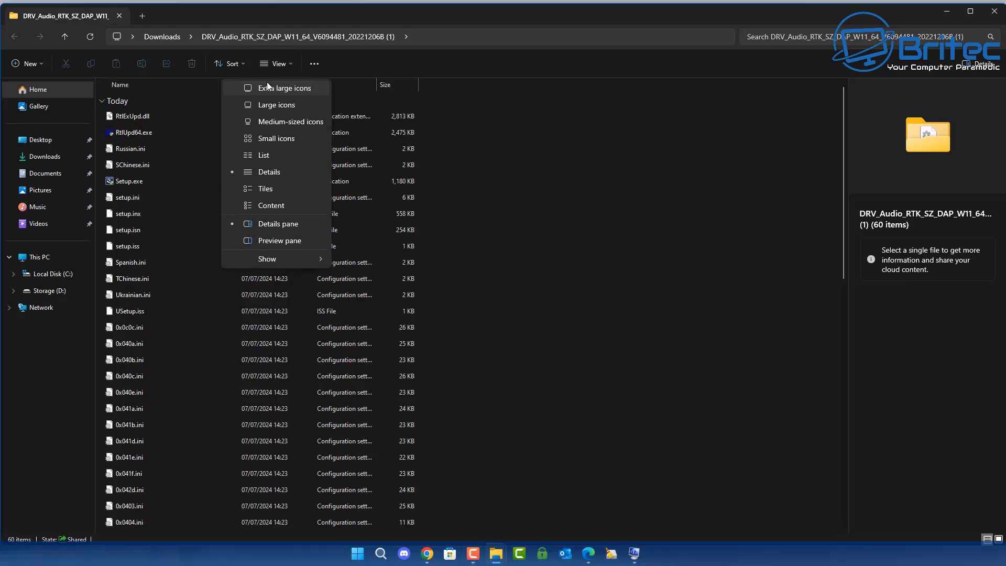
left_click(268, 87)
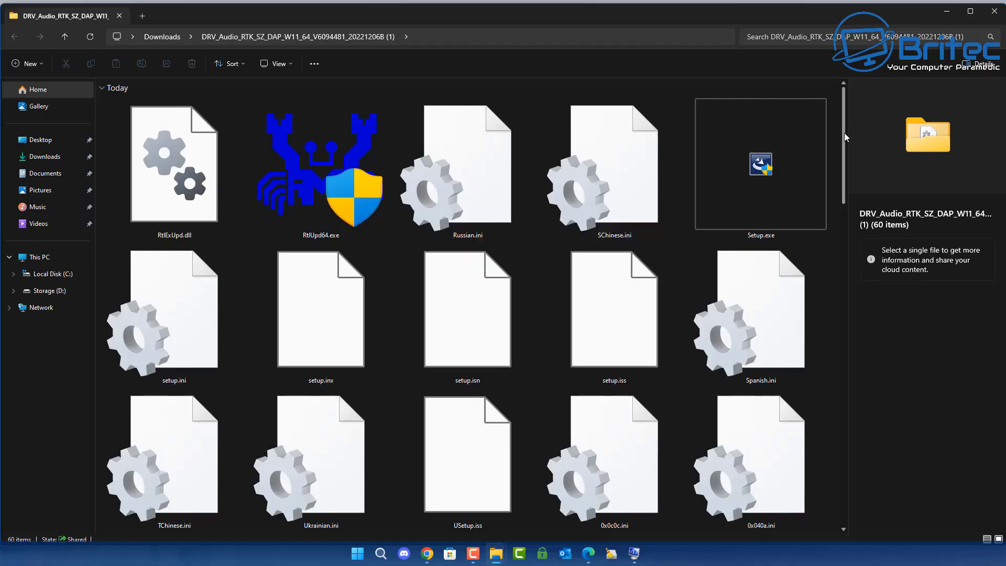
left_click_drag(843, 134, 851, 173)
Run Setup.exe and finish installing Realtek Audio Driver 6.0.9448.1 with restart now selected
left_click(762, 167)
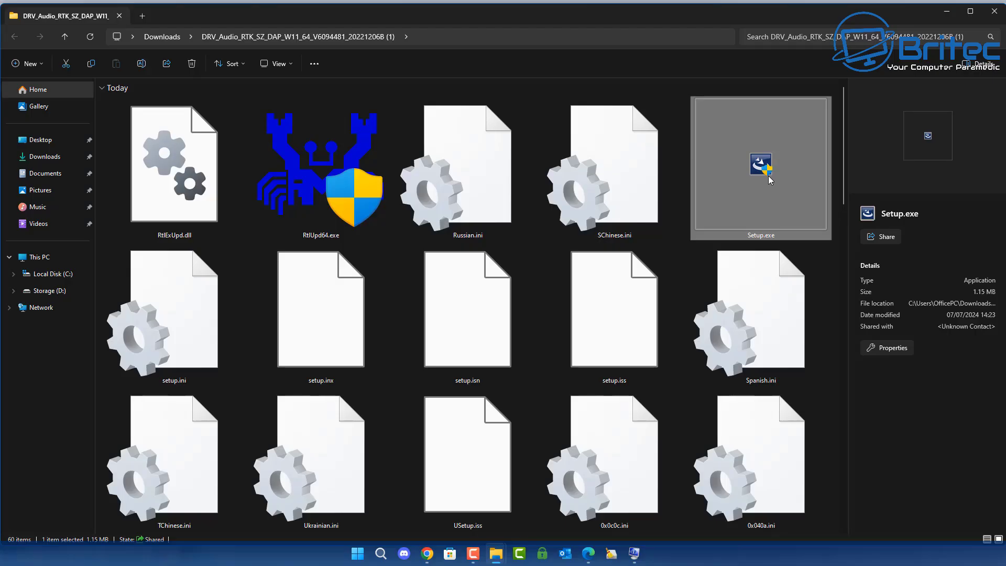
left_click(952, 10)
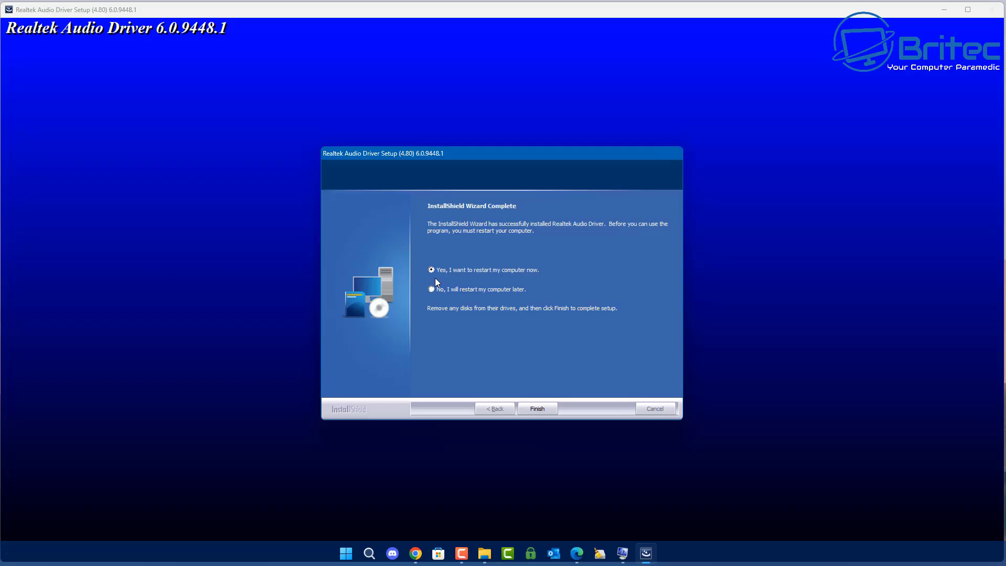
left_click(539, 414)
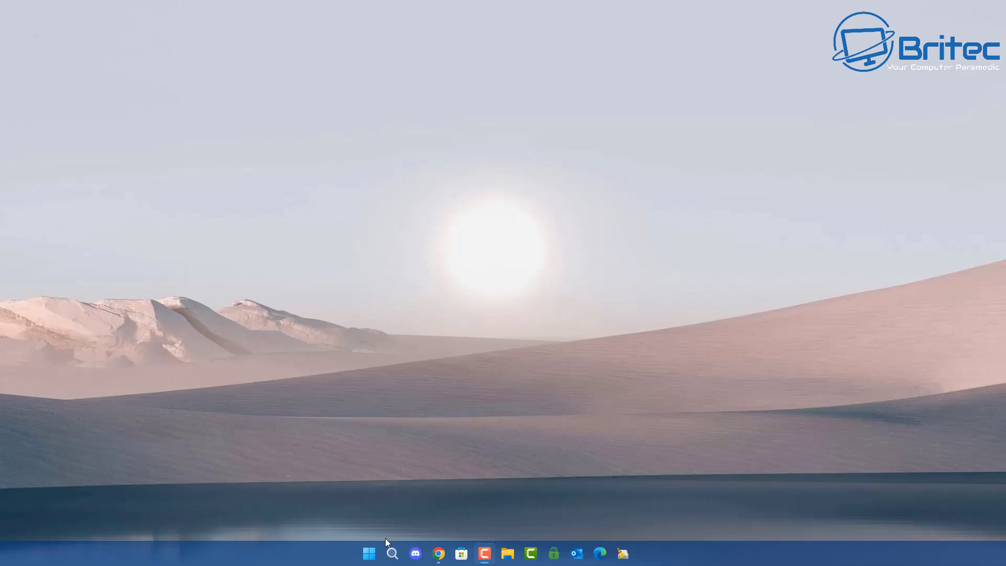
Search the Start menu for 'real' to bring up Realtek Audio Console
left_click(370, 552)
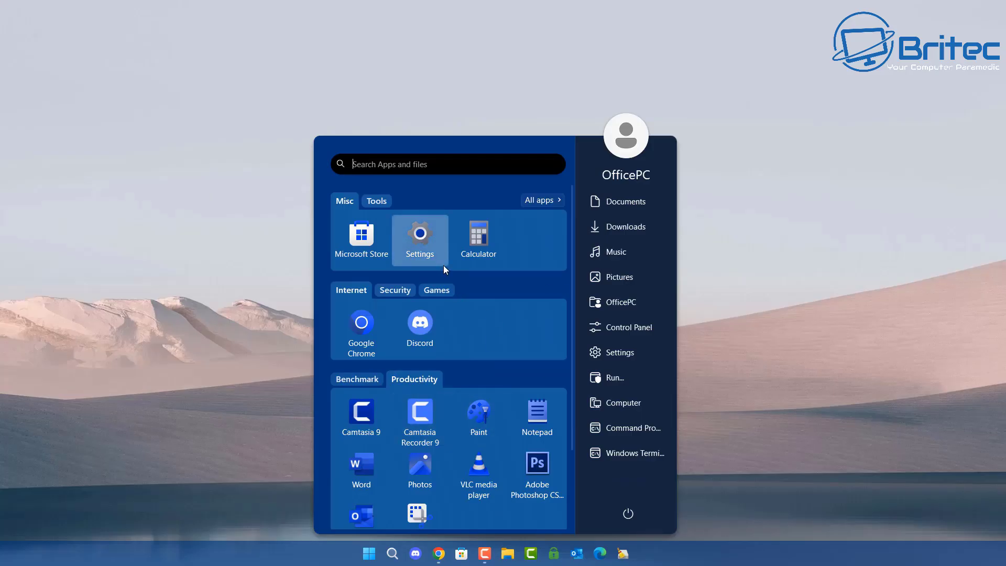
type("real")
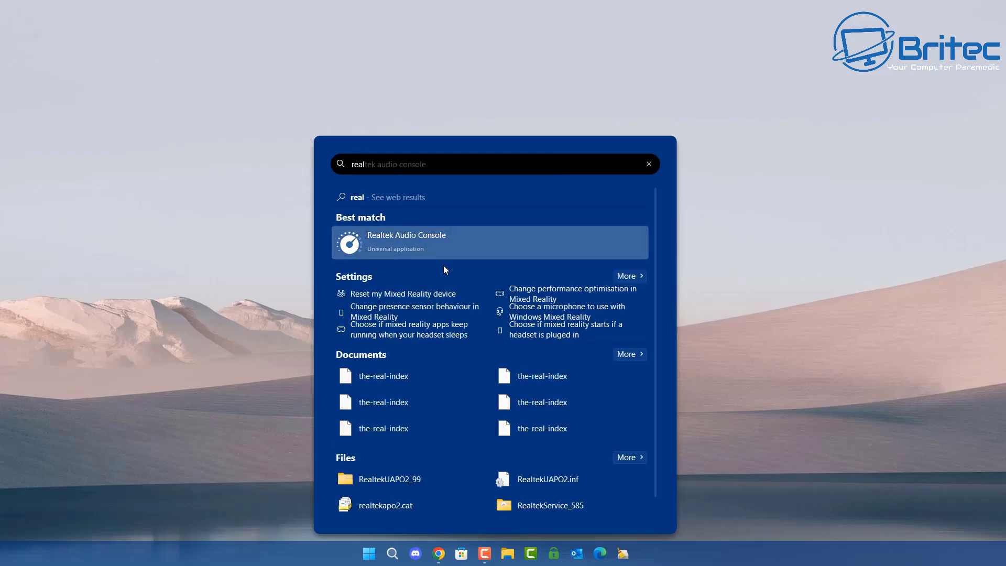
Open Realtek Audio Console, view Device advanced settings and the Main page, then close it
left_click(409, 256)
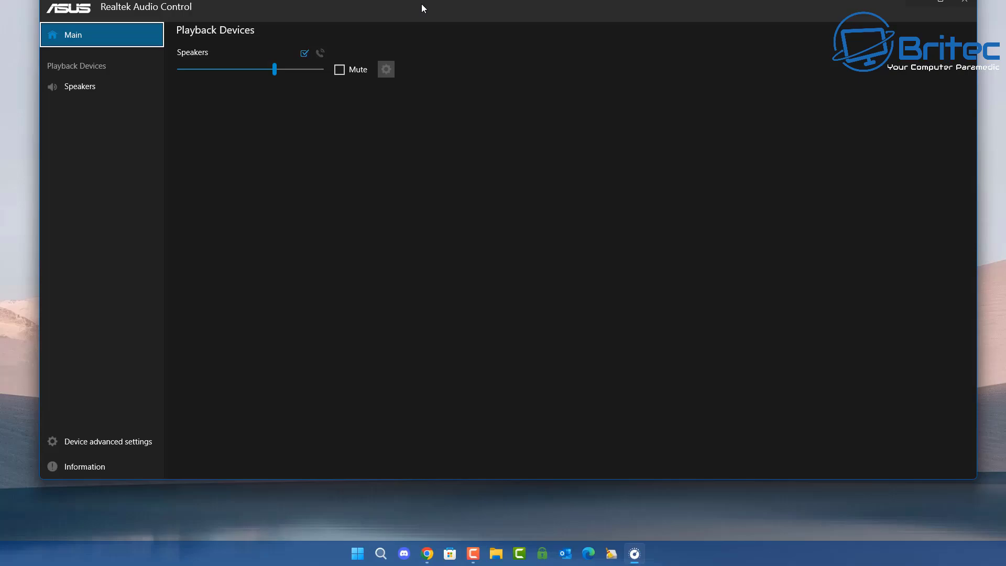
left_click_drag(421, 5, 401, 39)
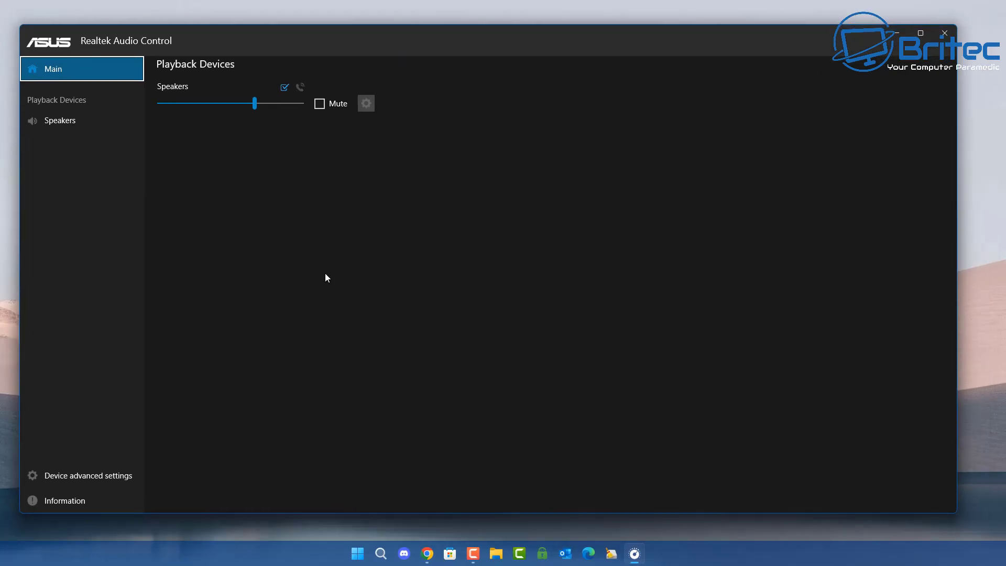
left_click(78, 475)
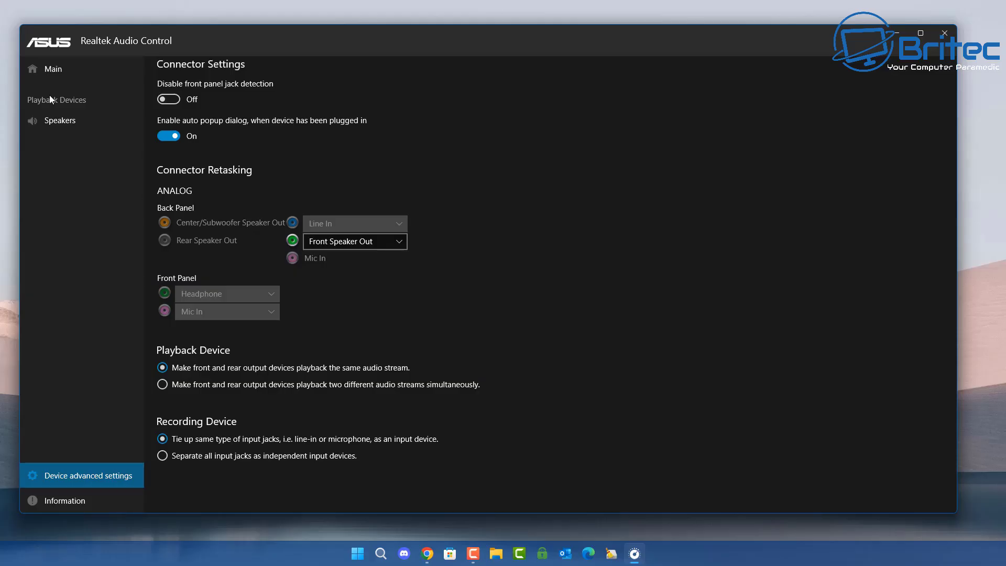
left_click(49, 66)
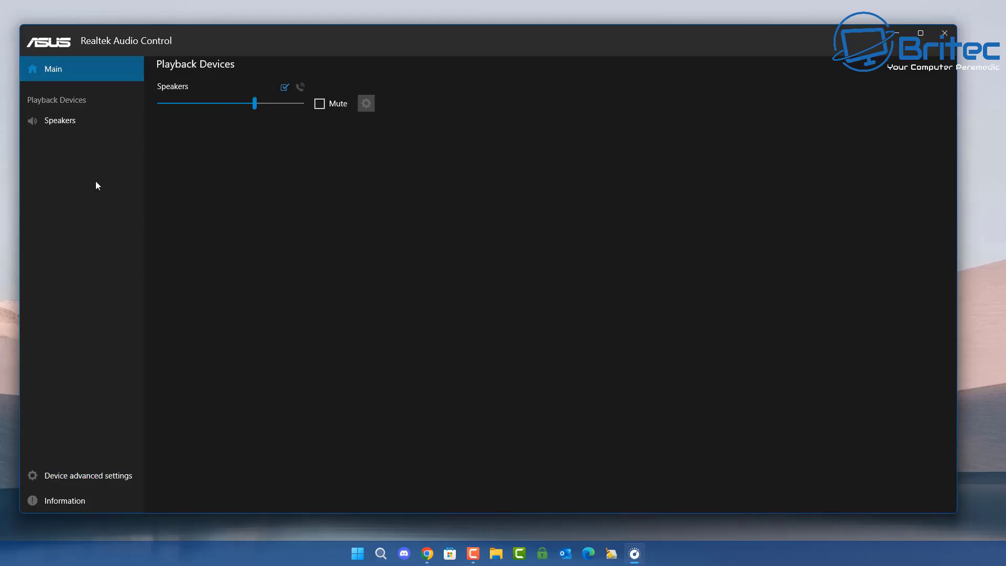
left_click_drag(423, 49, 443, 52)
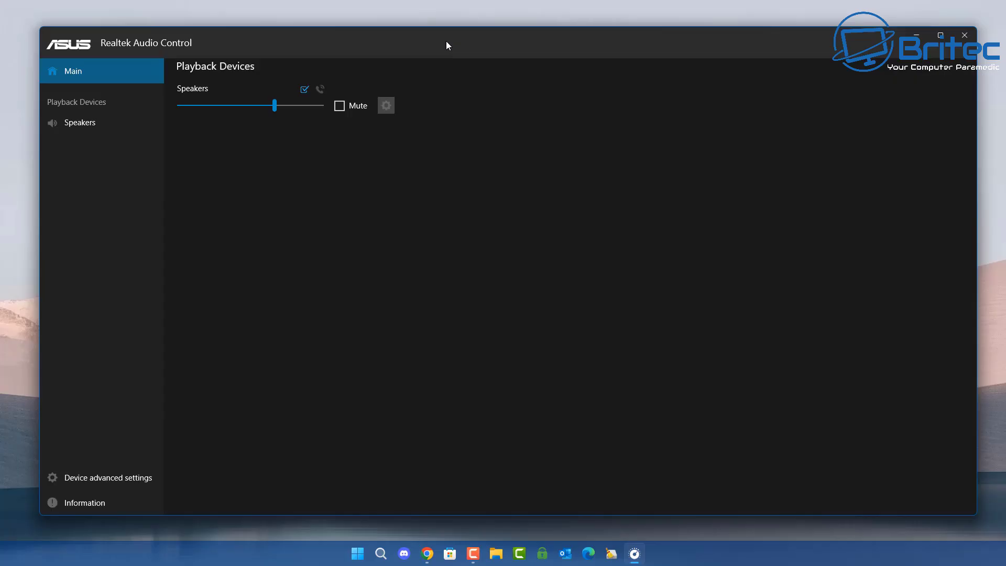
left_click(964, 40)
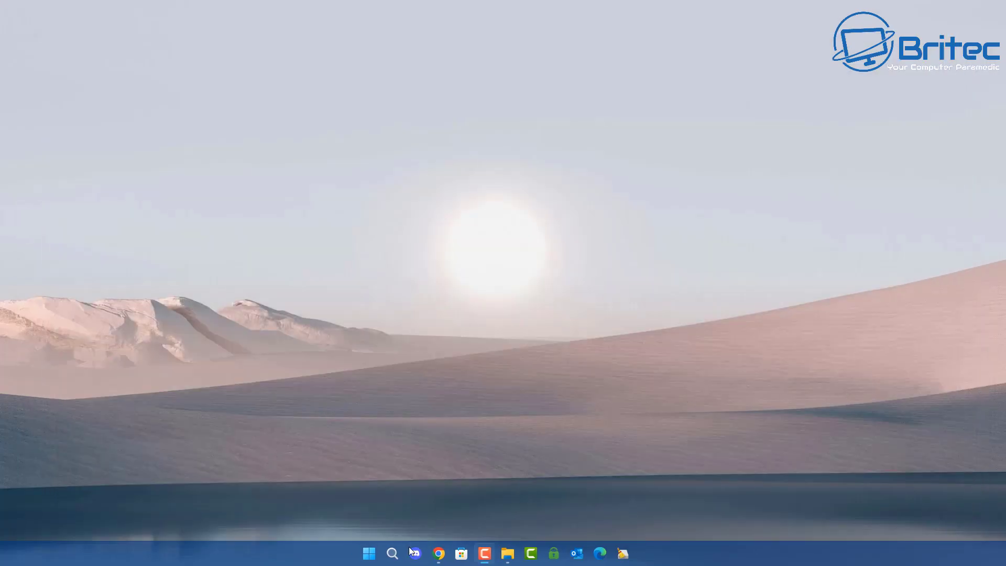
Launch Realtek Audio Console from a Start search for 'rea'
left_click(368, 554)
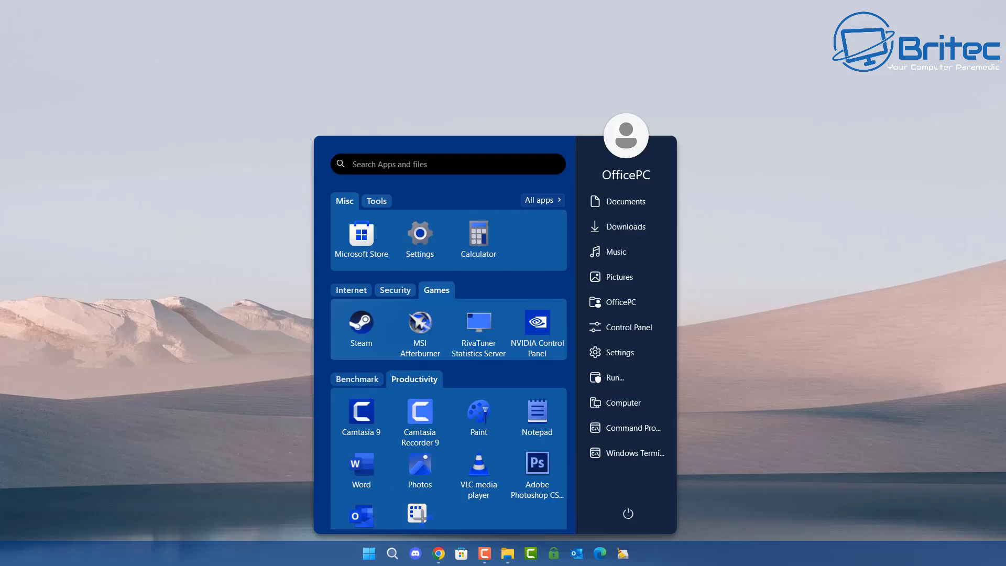
type("rea")
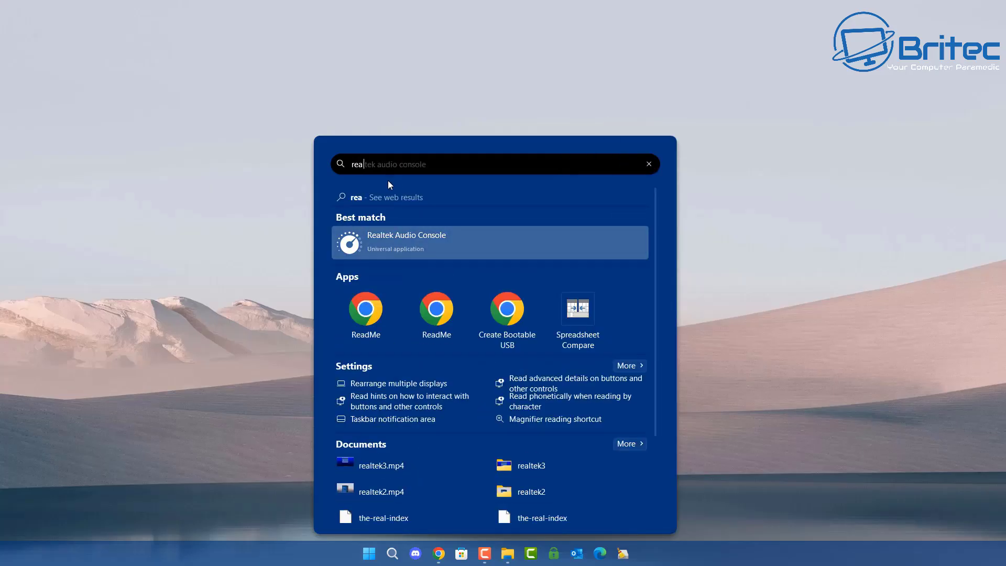
left_click(424, 248)
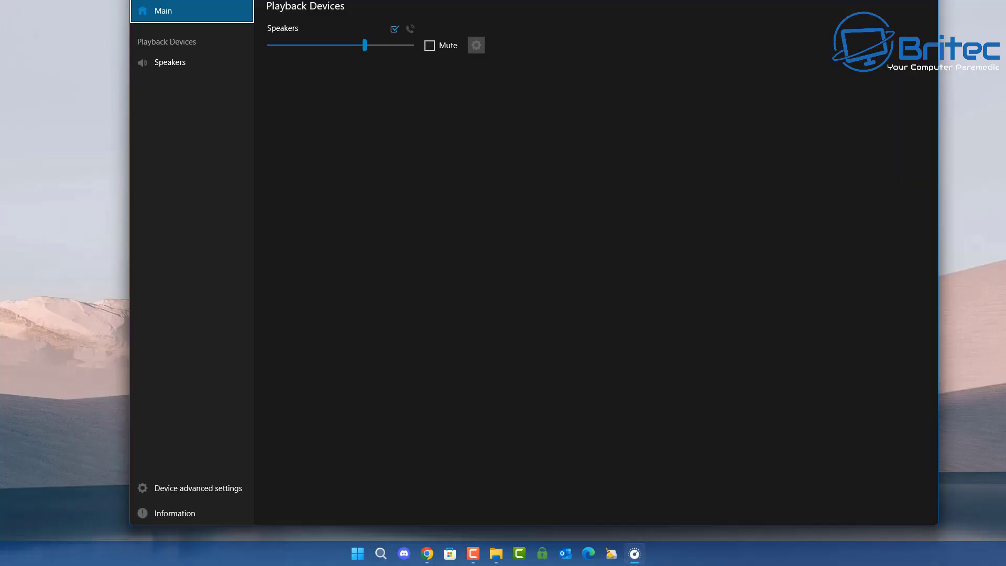
left_click_drag(539, 7, 522, 24)
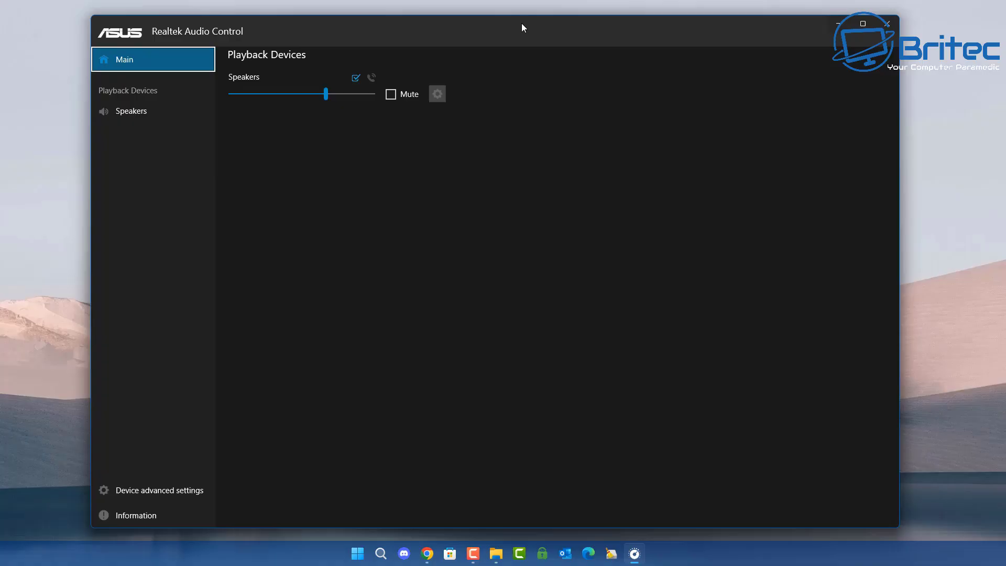
Confirm the Speakers use Stereo configuration and Extreme amplify level, then close the console
left_click(138, 110)
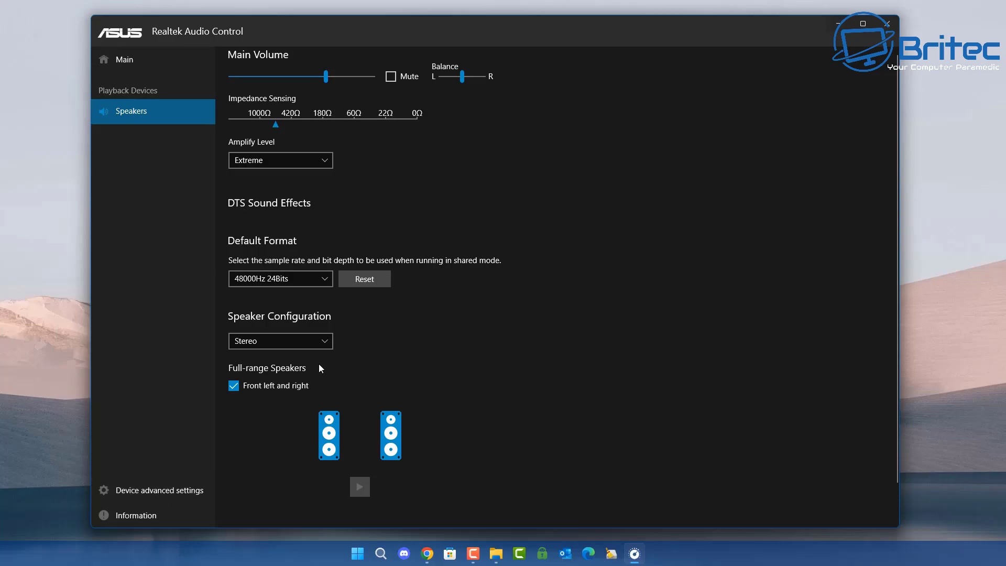
left_click(319, 342)
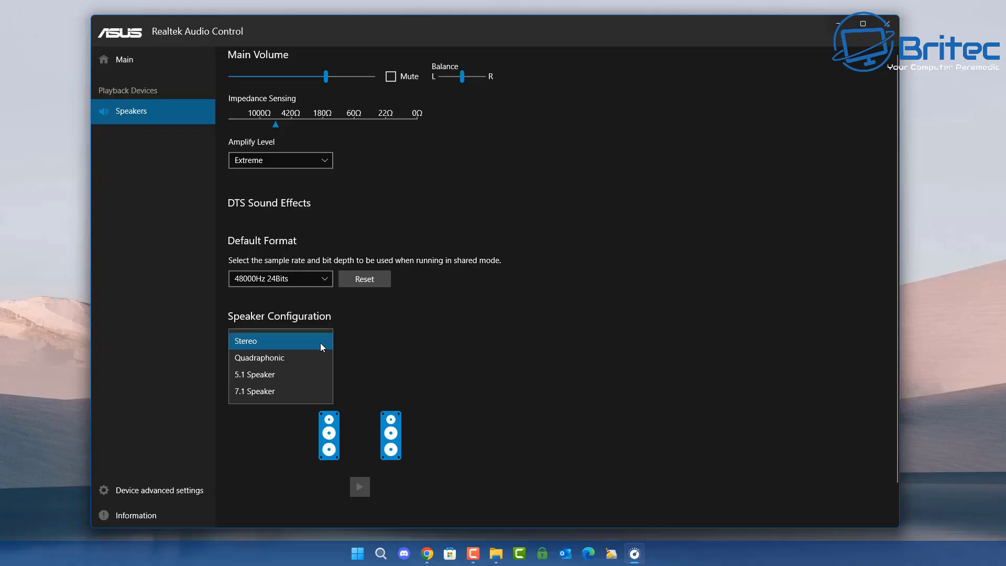
left_click(319, 343)
left_click(309, 166)
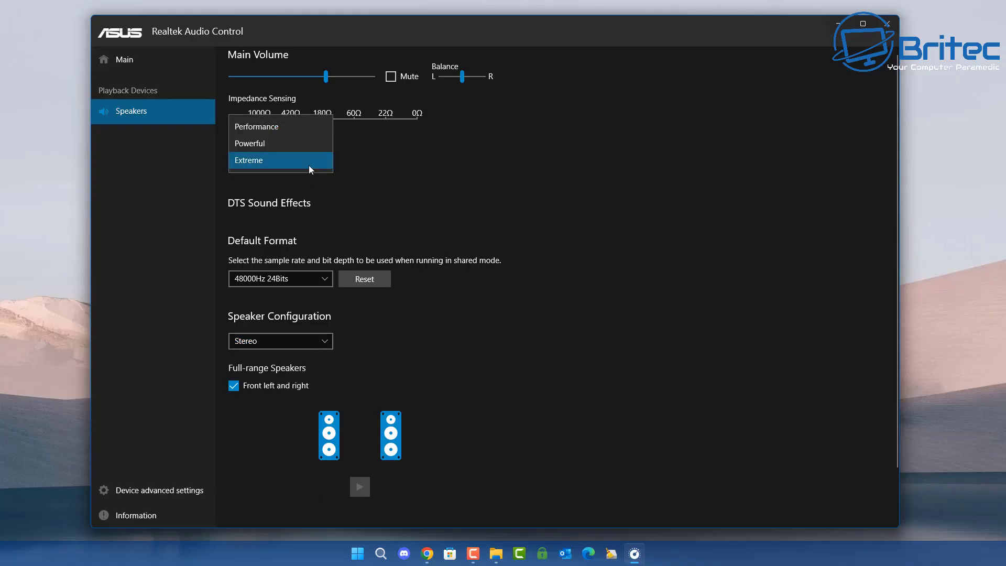
left_click(309, 166)
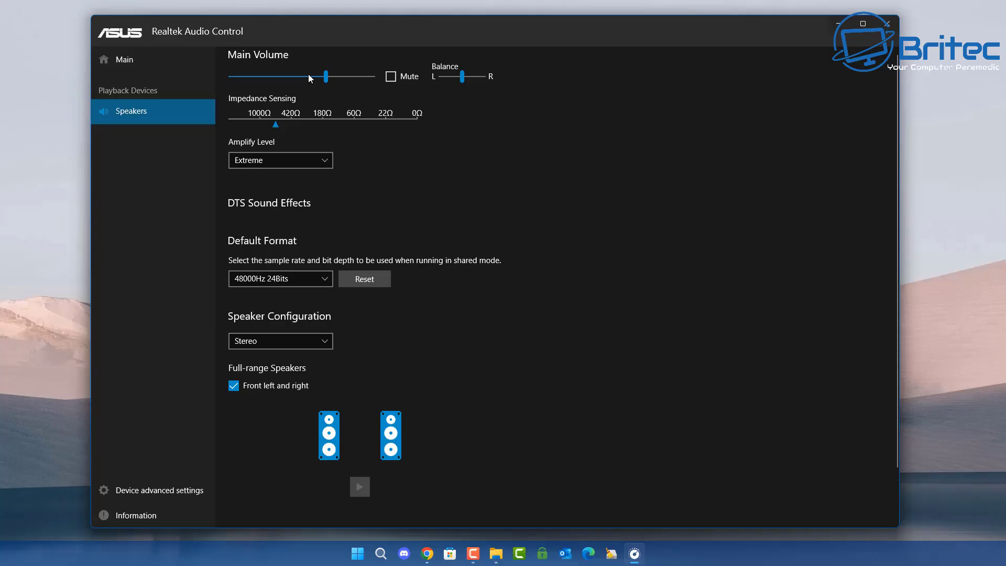
left_click(107, 61)
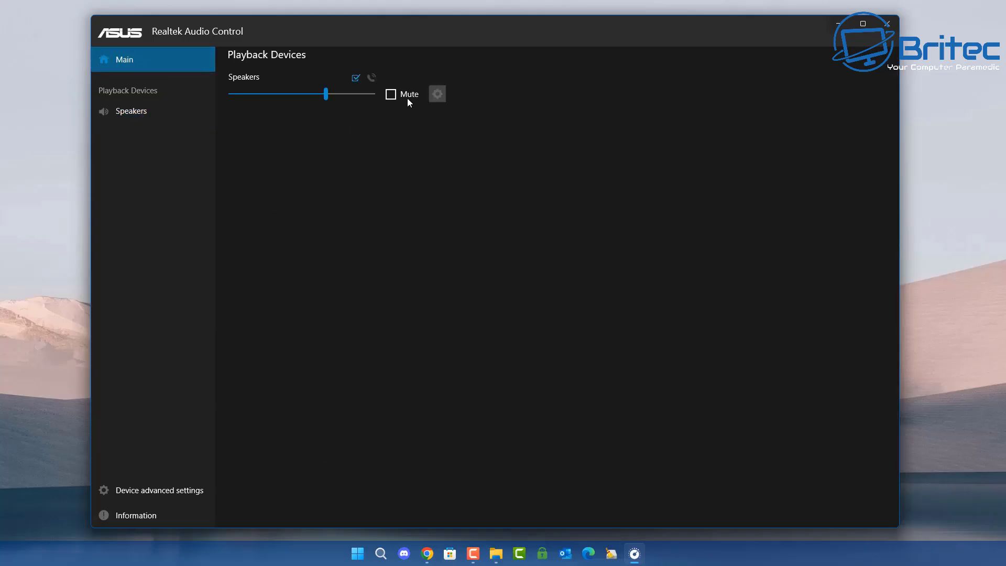
left_click(437, 94)
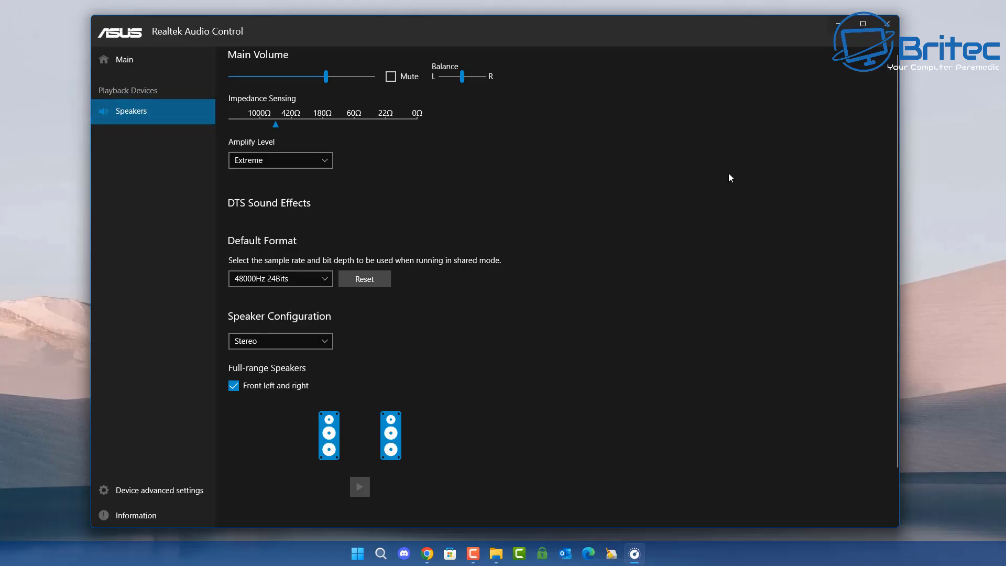
left_click(890, 27)
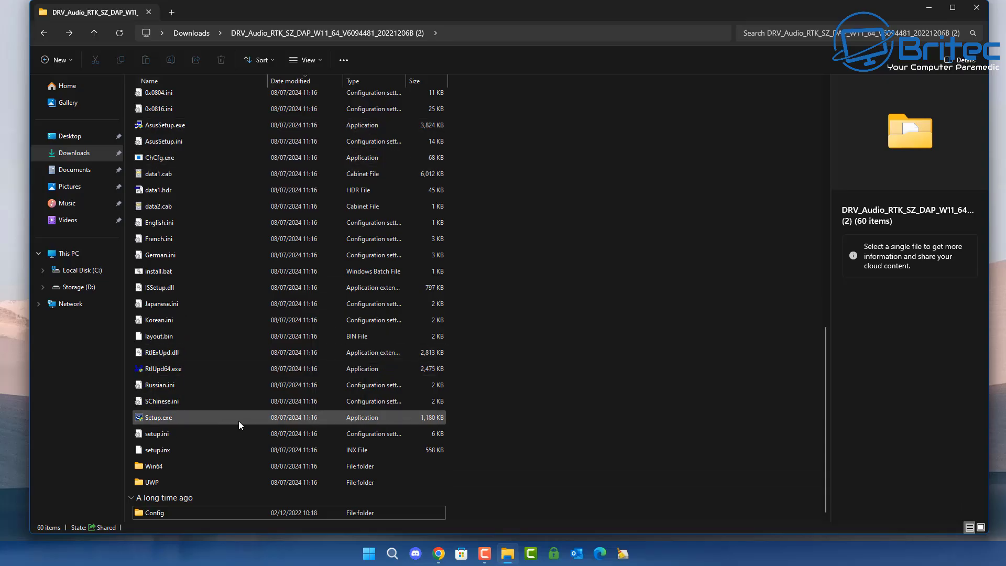
Browse through Win64 and ThirdParty into DTS_APO and select dtsapo4x64.inf
left_click(157, 482)
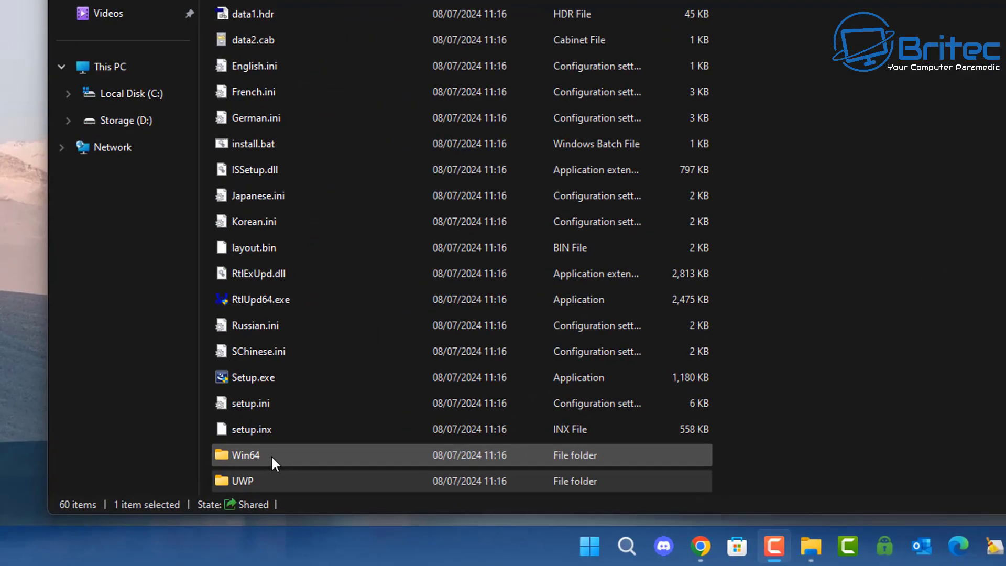
double_click(271, 455)
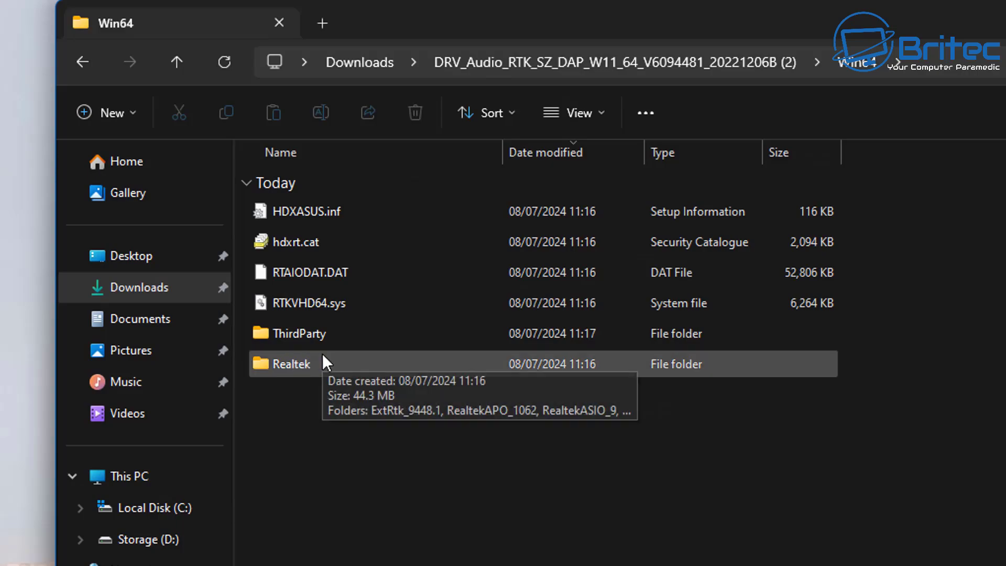
double_click(338, 344)
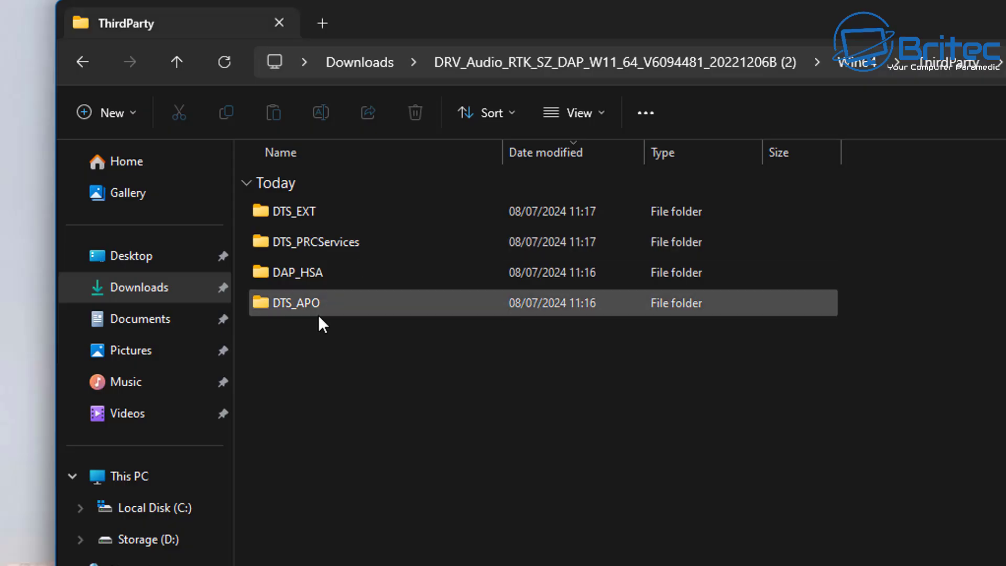
double_click(316, 222)
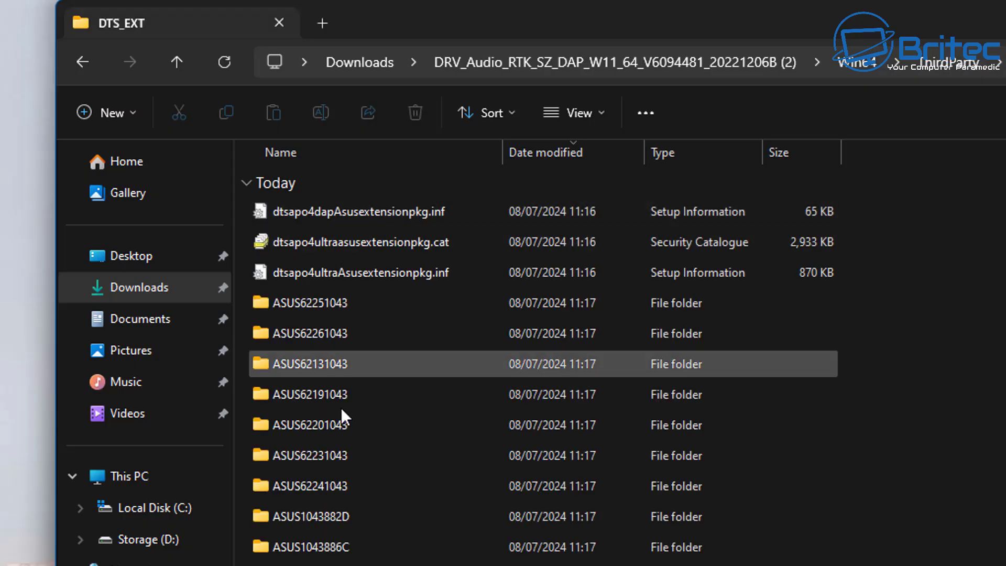
left_click(82, 62)
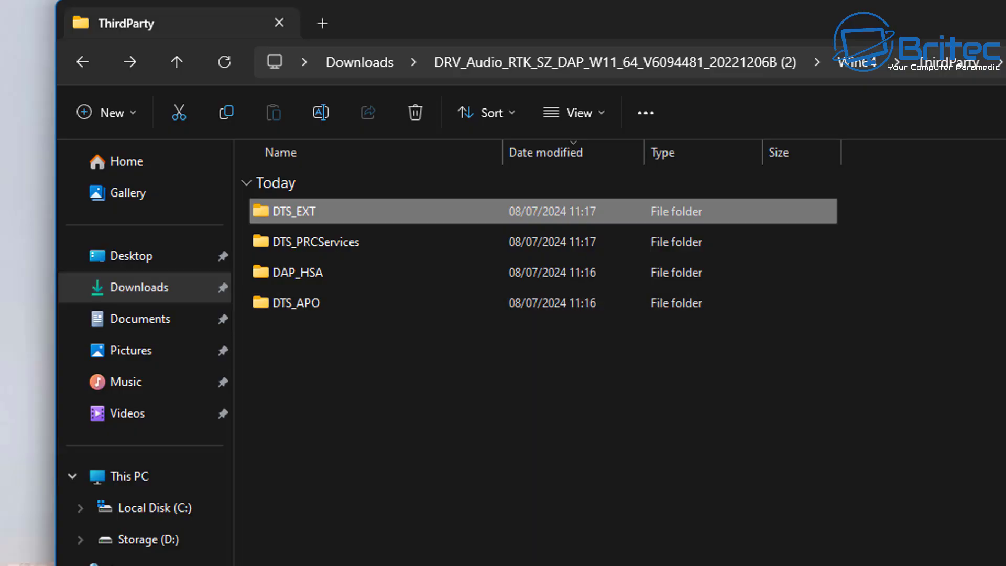
double_click(296, 303)
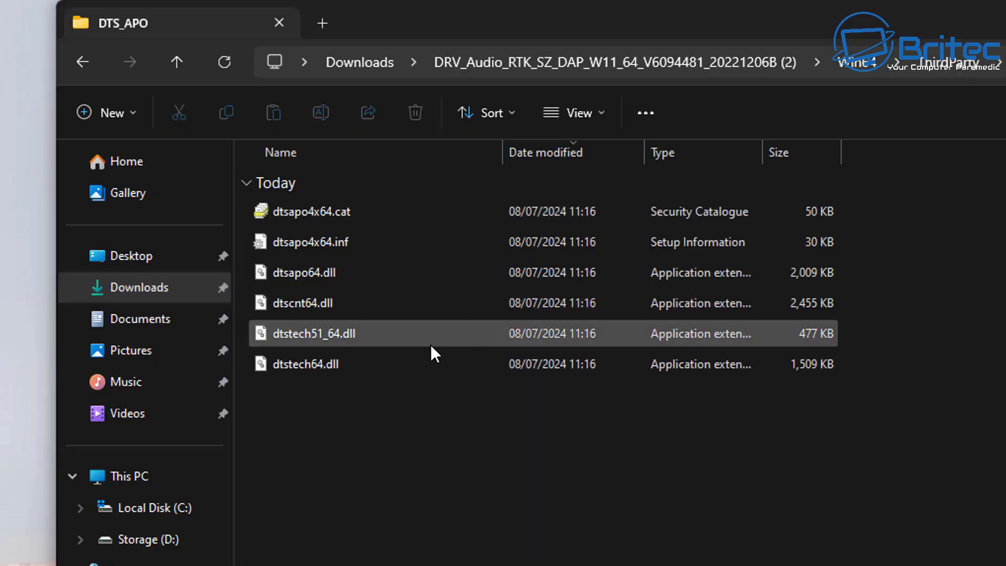
left_click(331, 248)
left_click(332, 277)
left_click(341, 247)
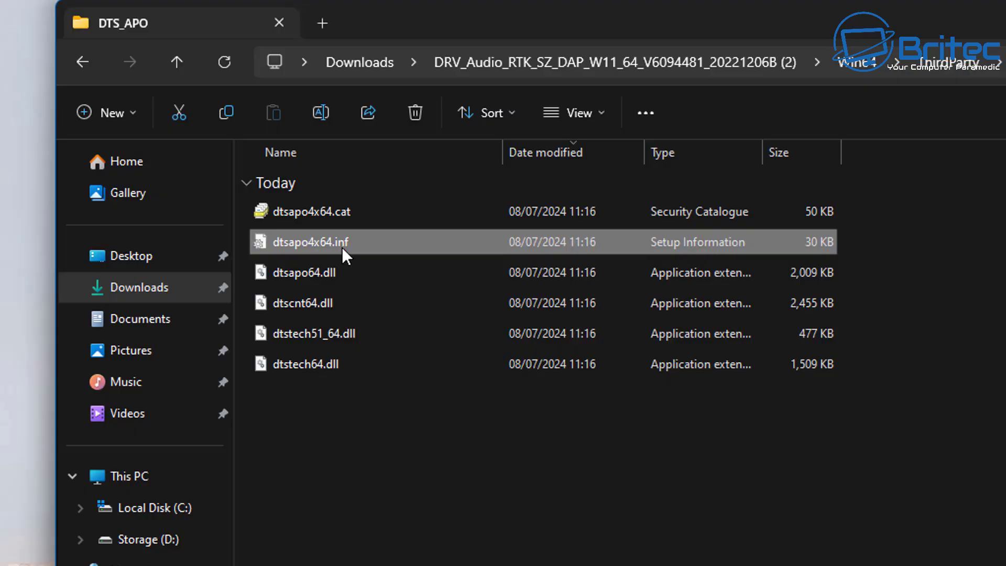
Install dtsapo4x64.inf from its context menu, allowing the security warning and acknowledging success
right_click(343, 239)
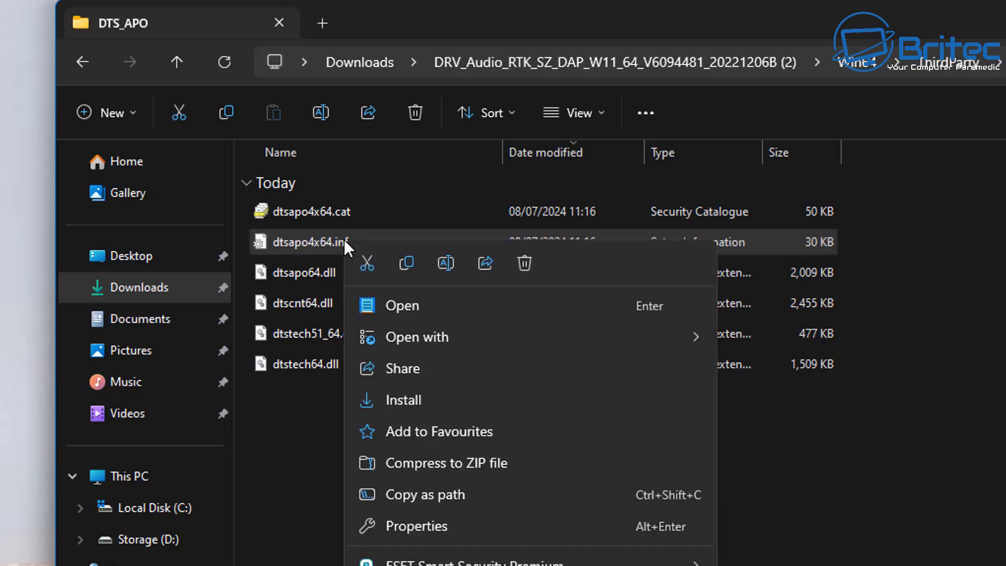
left_click(417, 400)
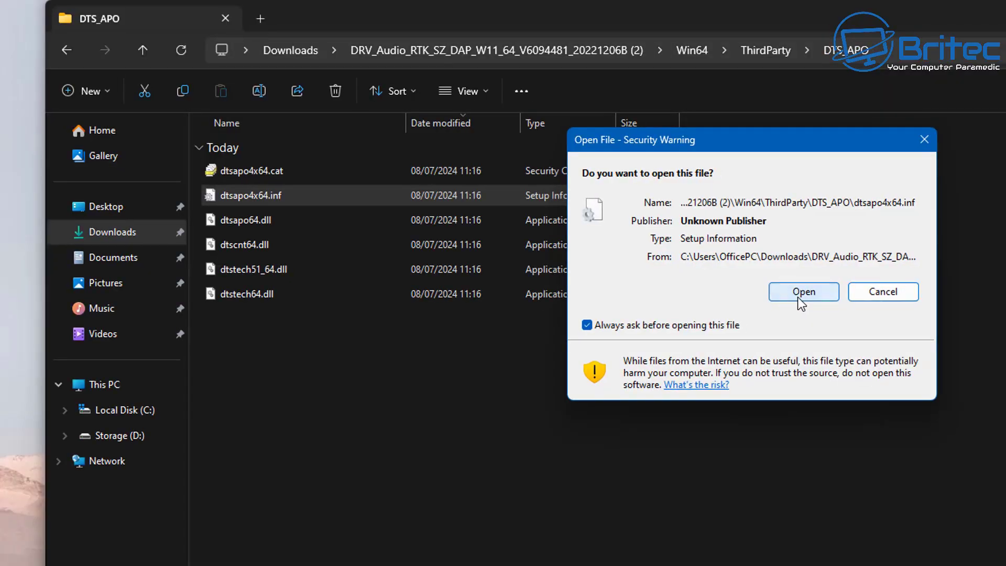
left_click(987, 366)
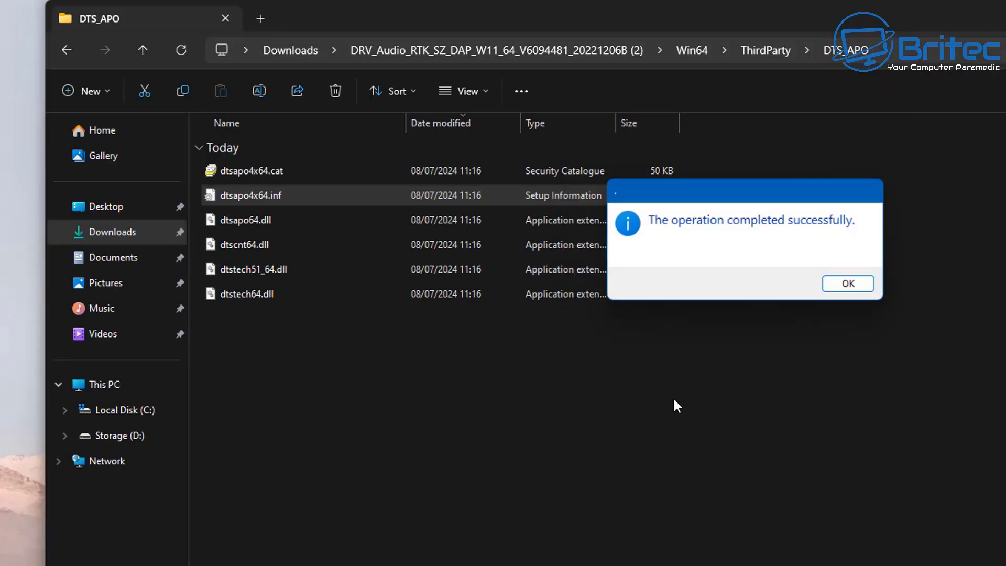
left_click(849, 284)
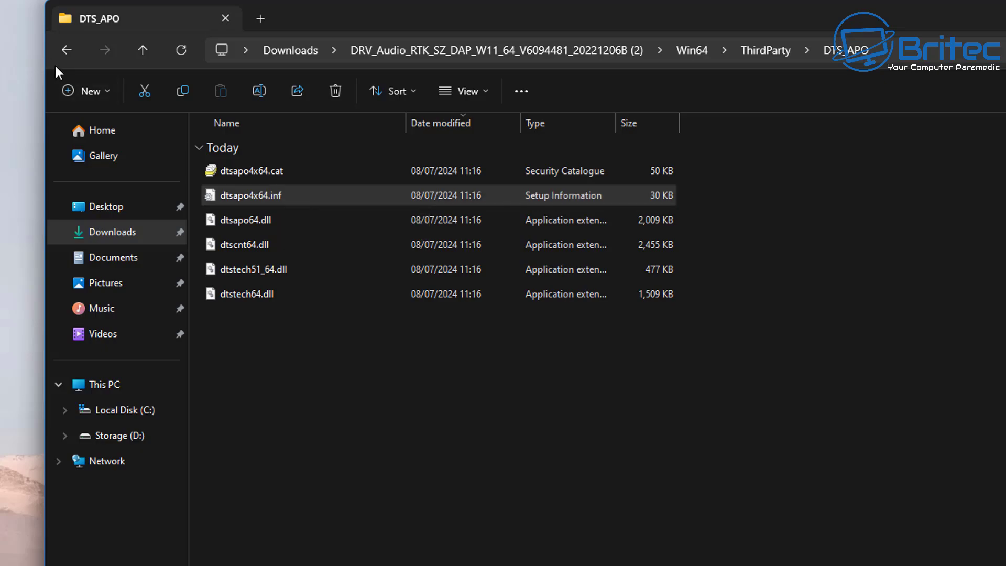
Install dtsaudioprocessinghsa.inf from the DAP_HSA folder
left_click(63, 52)
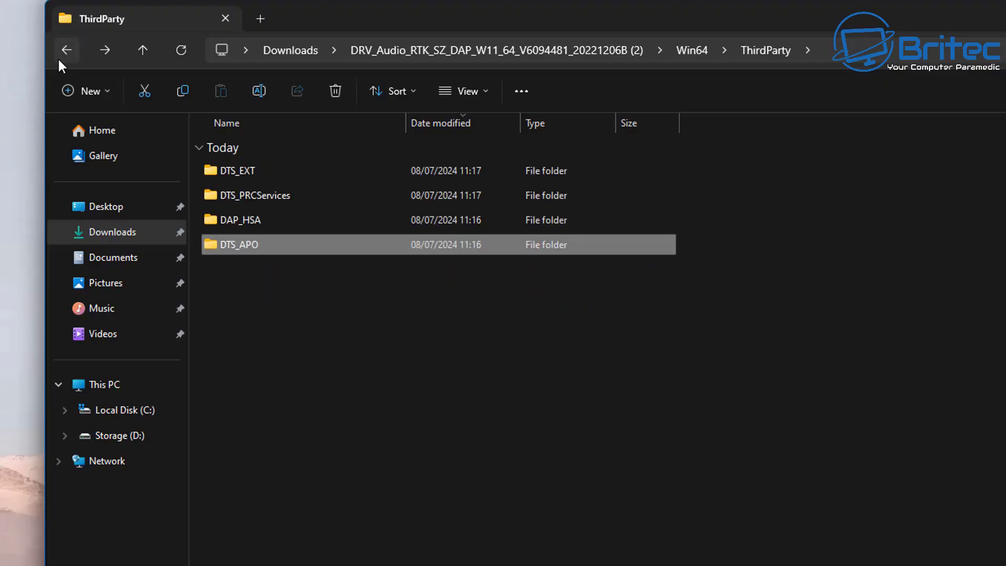
double_click(263, 220)
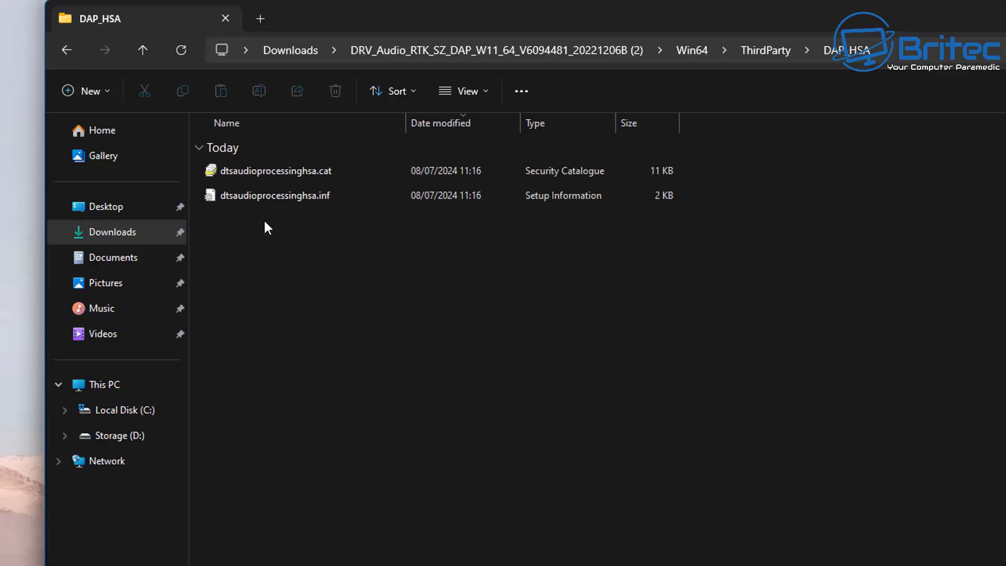
right_click(280, 199)
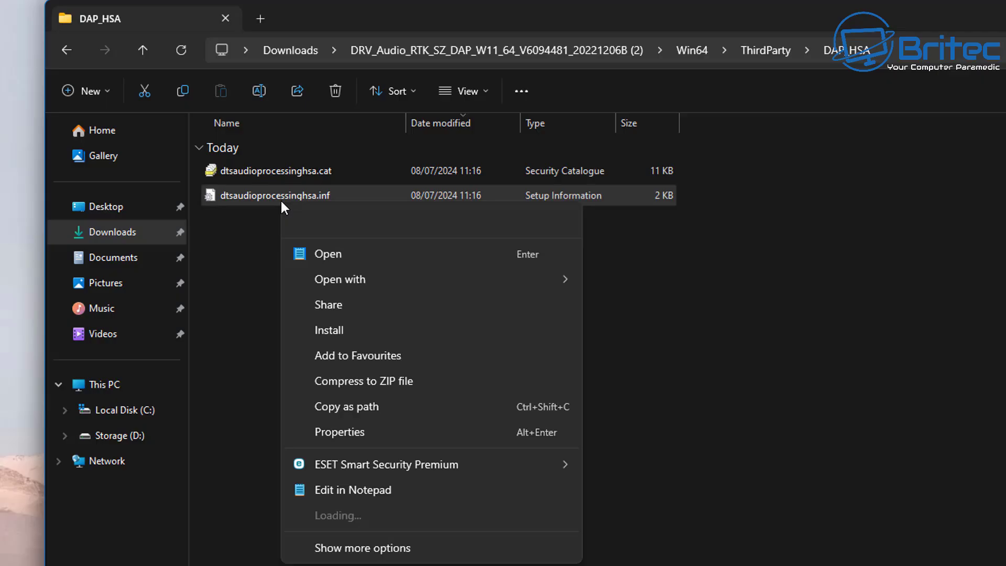
left_click(342, 329)
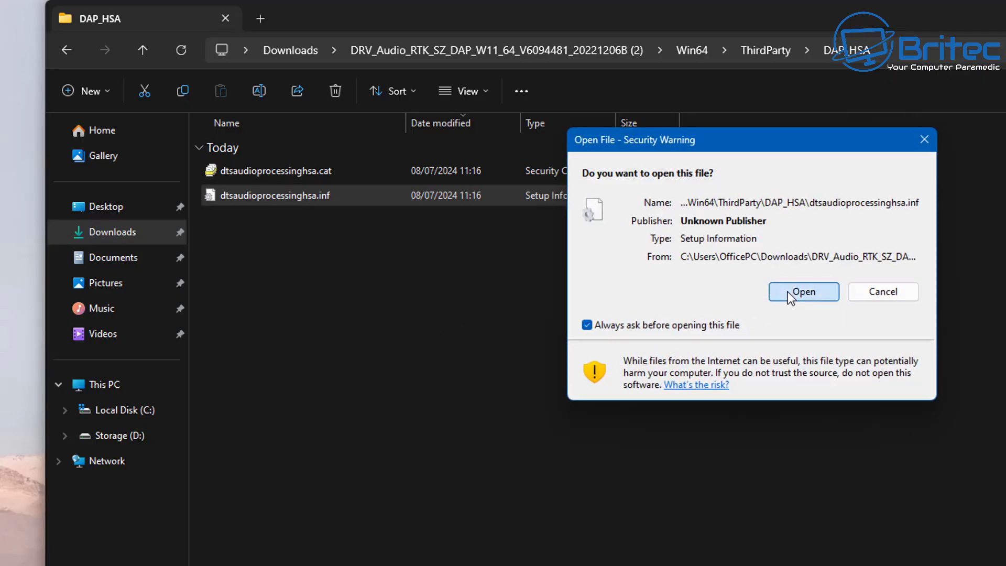
left_click(787, 291)
left_click(844, 288)
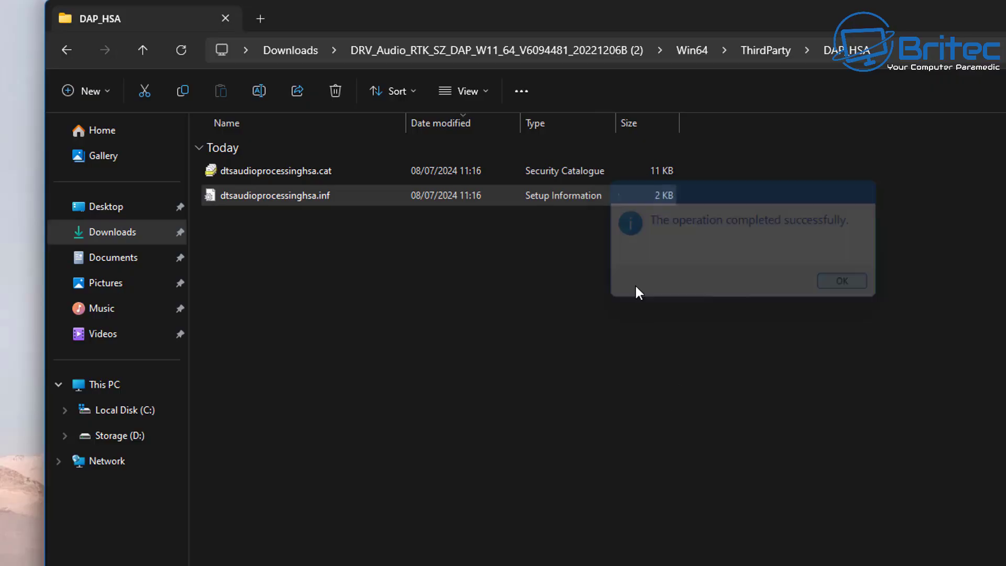
Install dtsapo4xservice.inf from DTS_PRCServices, then move into the DTS_EXT folder
left_click(63, 51)
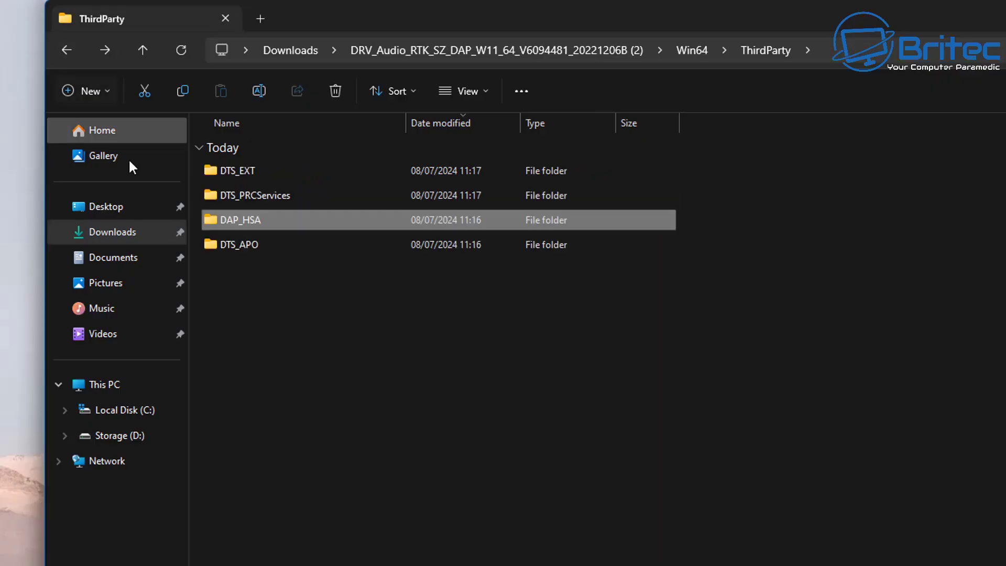
double_click(278, 196)
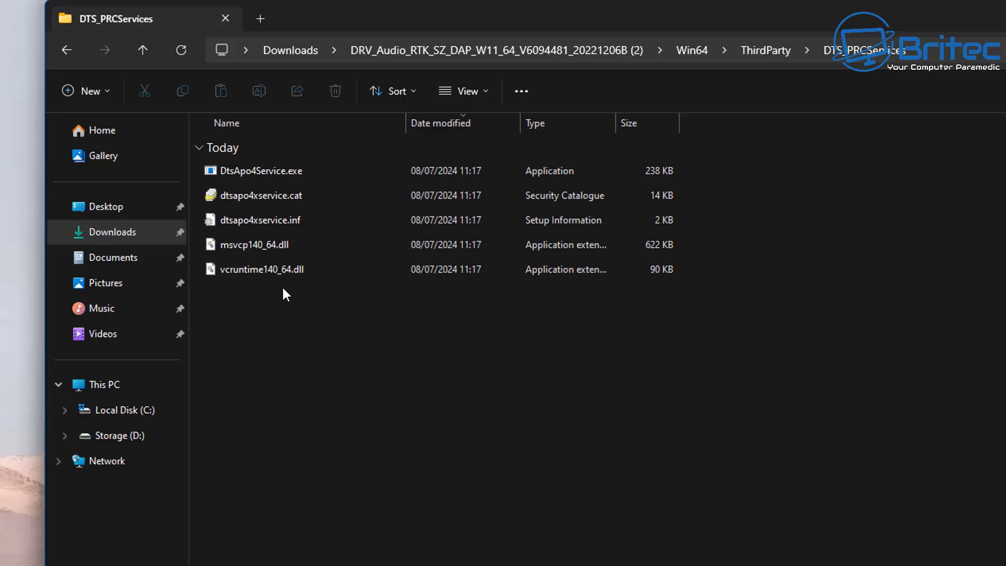
right_click(289, 222)
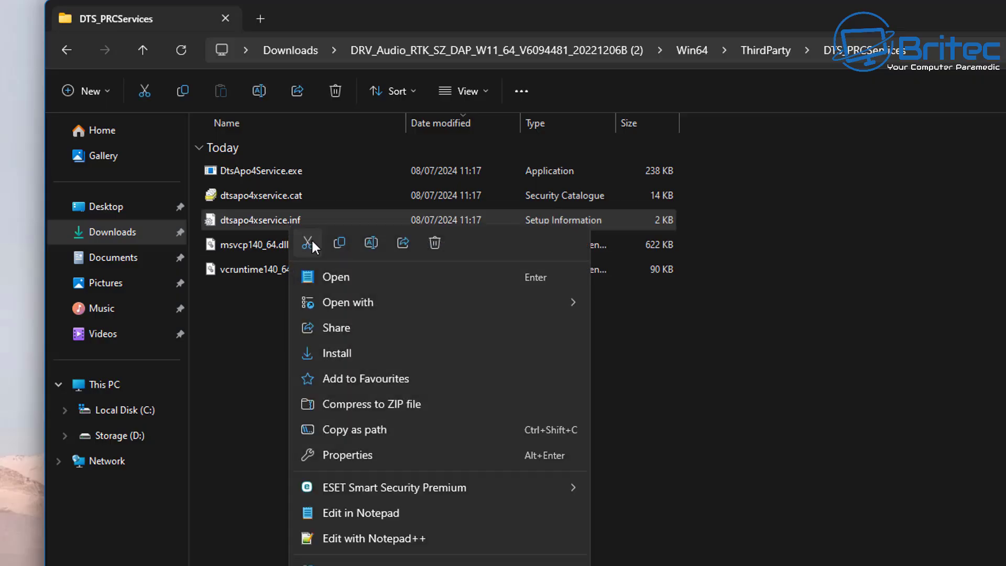
left_click(361, 354)
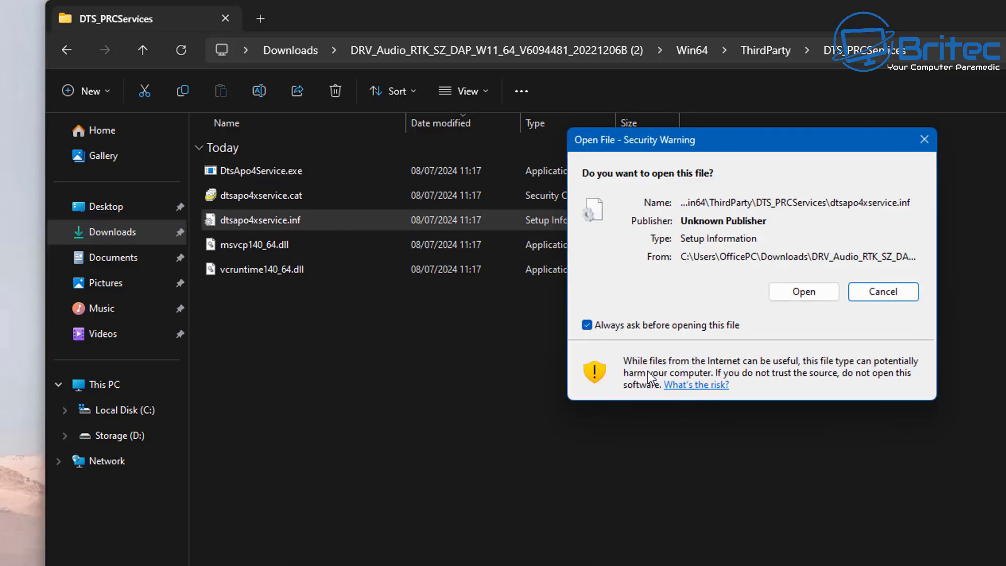
left_click(802, 293)
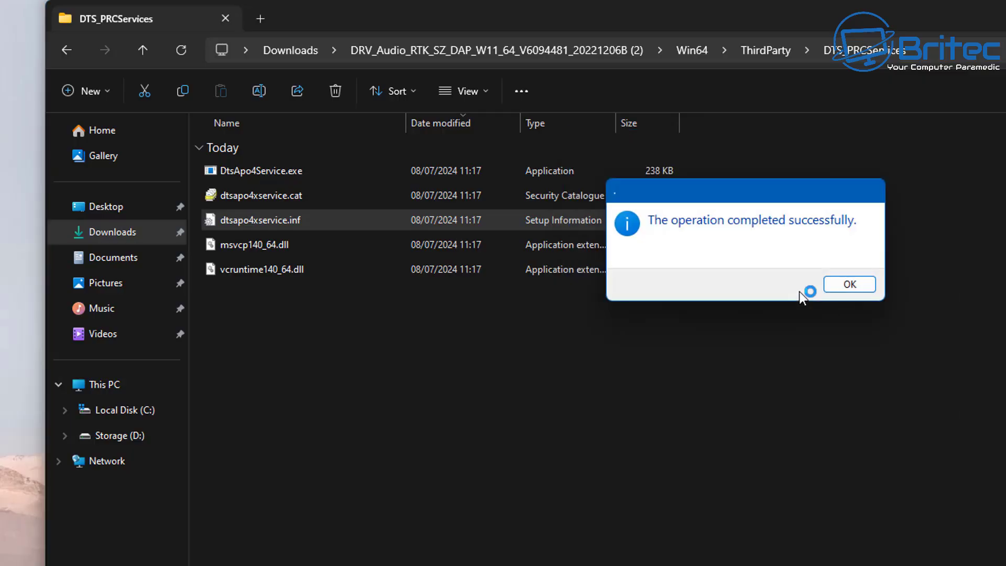
left_click(842, 285)
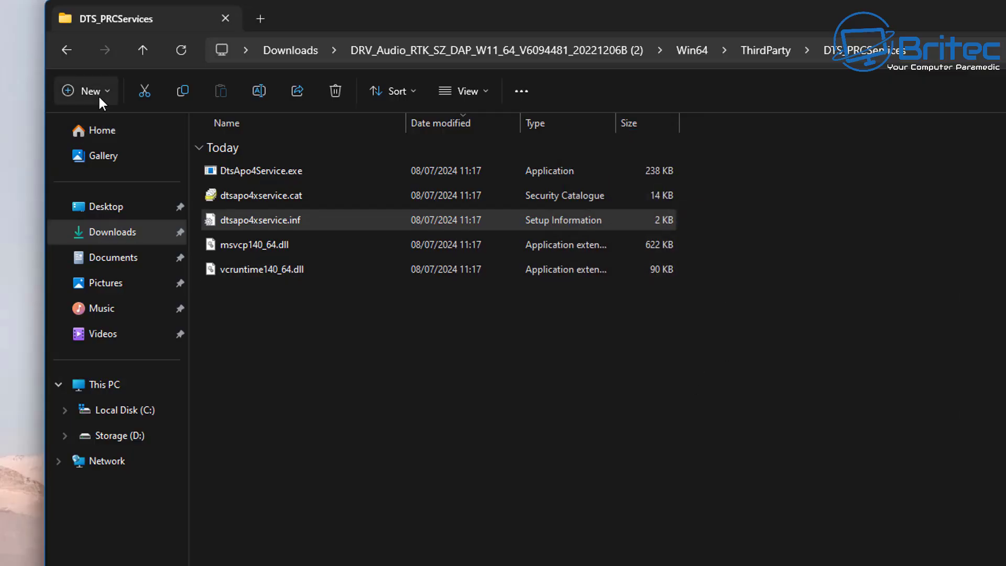
left_click(67, 50)
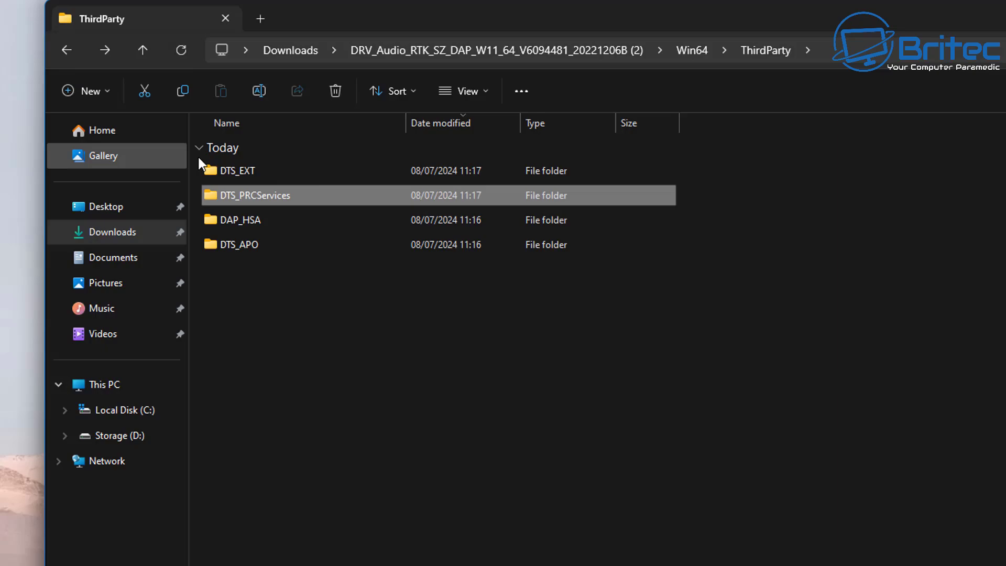
double_click(265, 166)
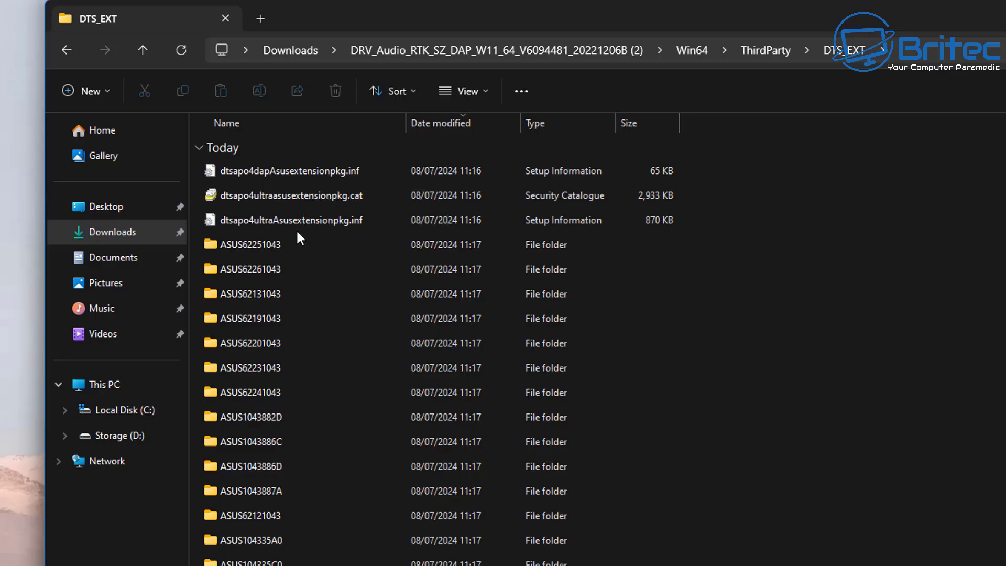
Install dtsapo4dapAsusextensionpkg.inf from DTS_EXT and close File Explorer
right_click(308, 171)
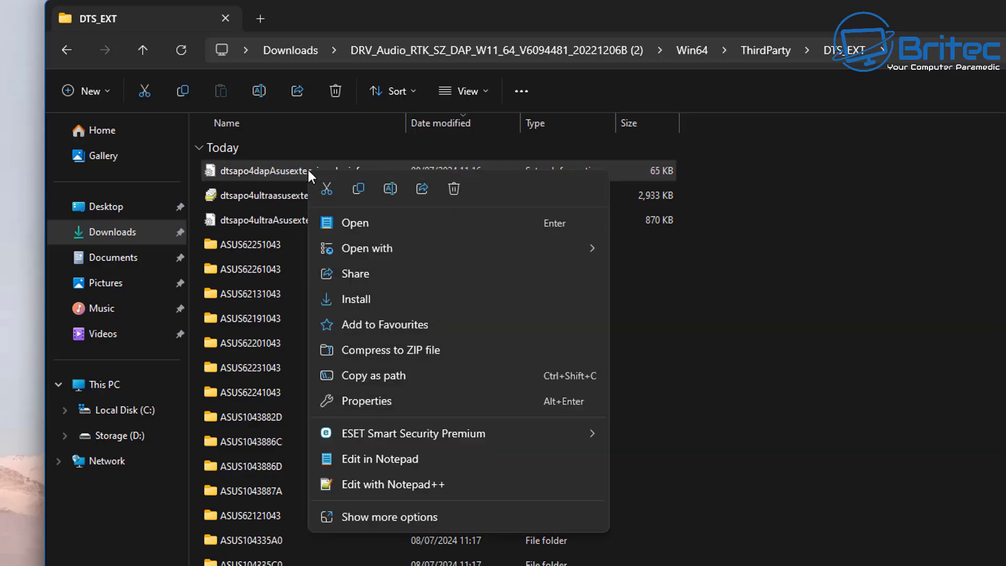
left_click(364, 298)
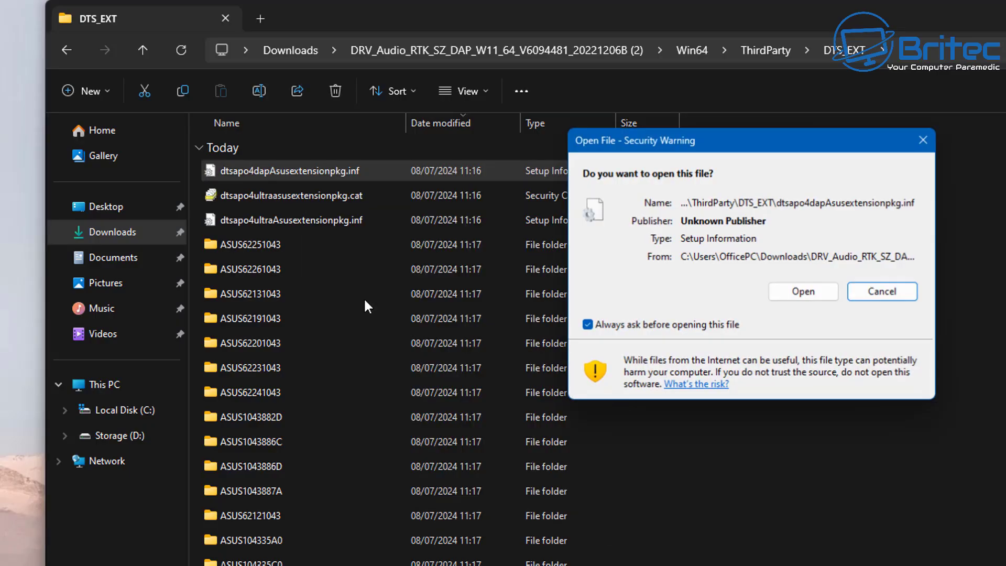
left_click(812, 291)
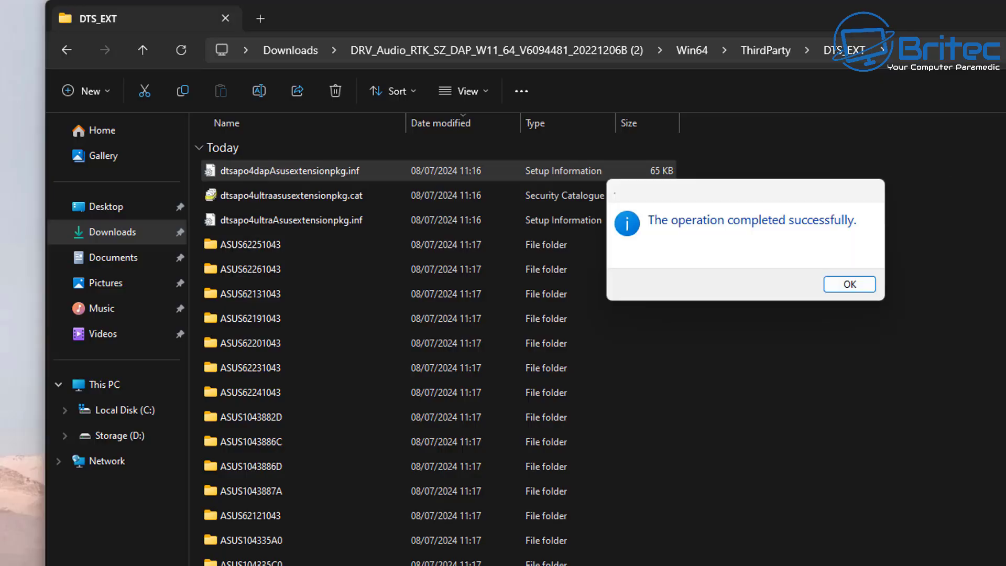
left_click(857, 290)
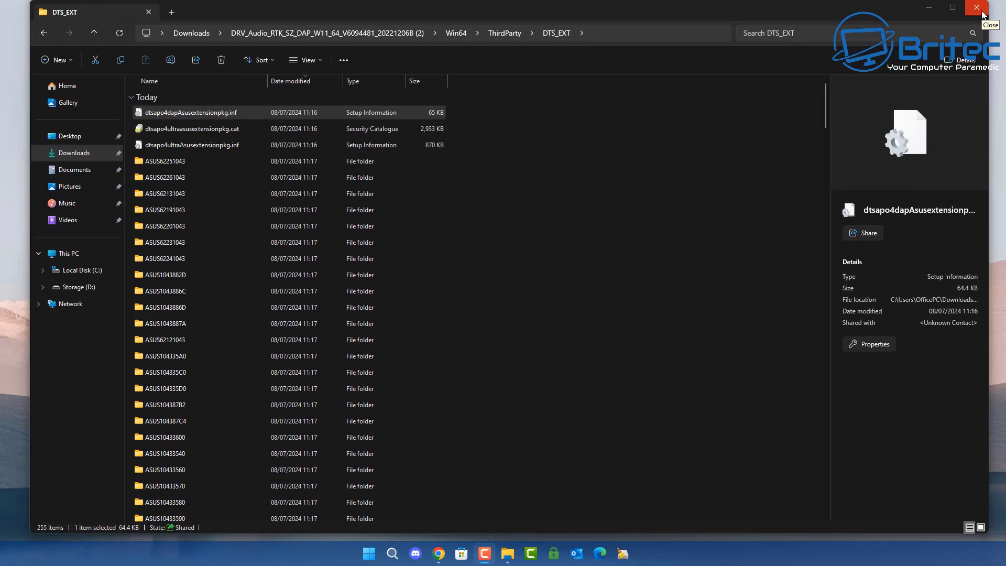
left_click(982, 12)
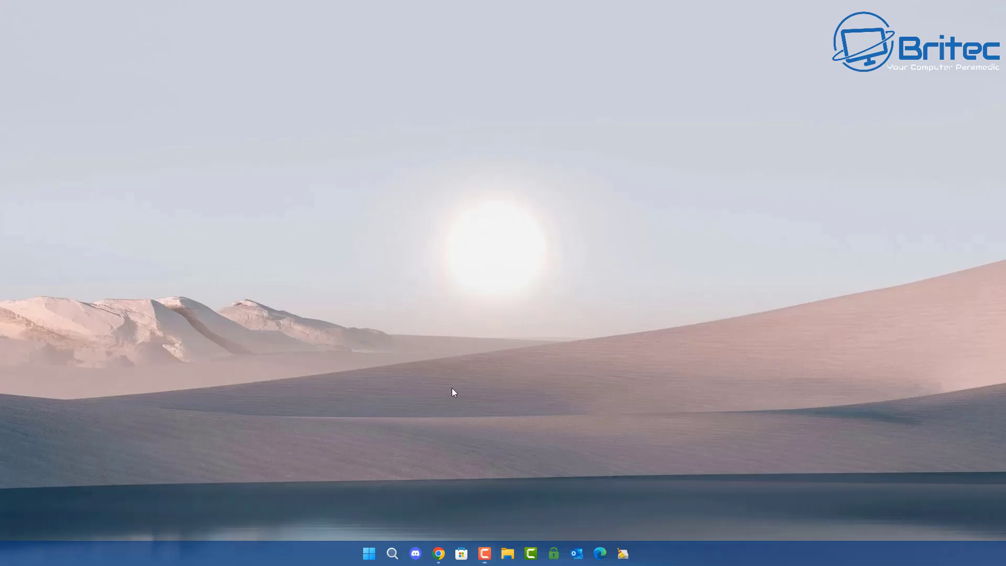
Launch Realtek Audio Console and open DTS Audio Processing from the Speakers sound effects
left_click(370, 553)
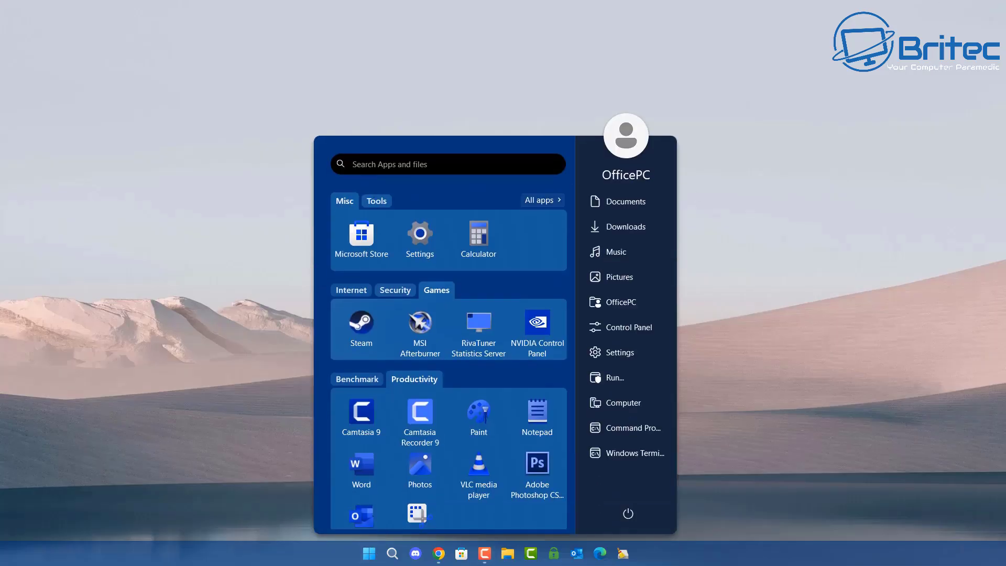
type("rea")
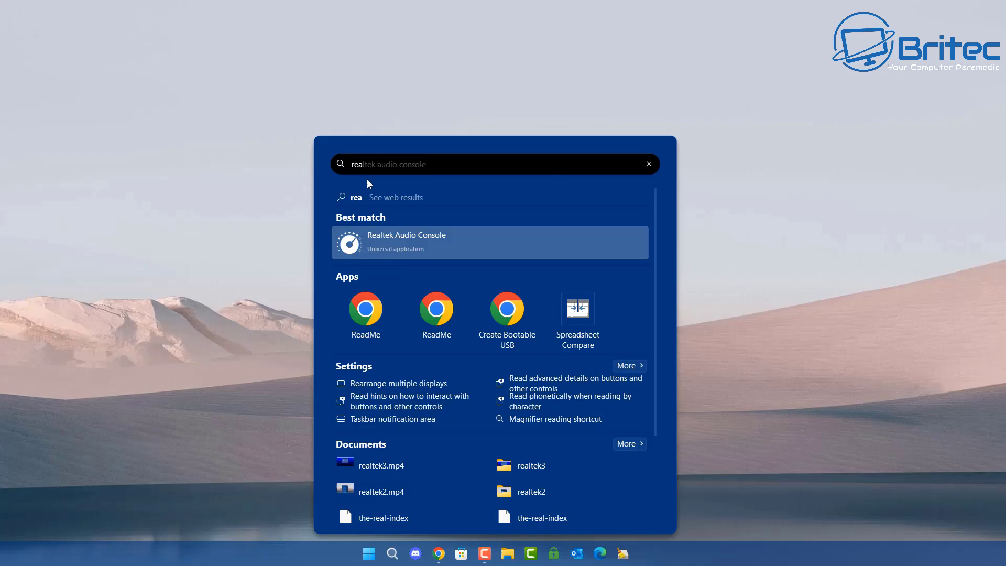
left_click(418, 247)
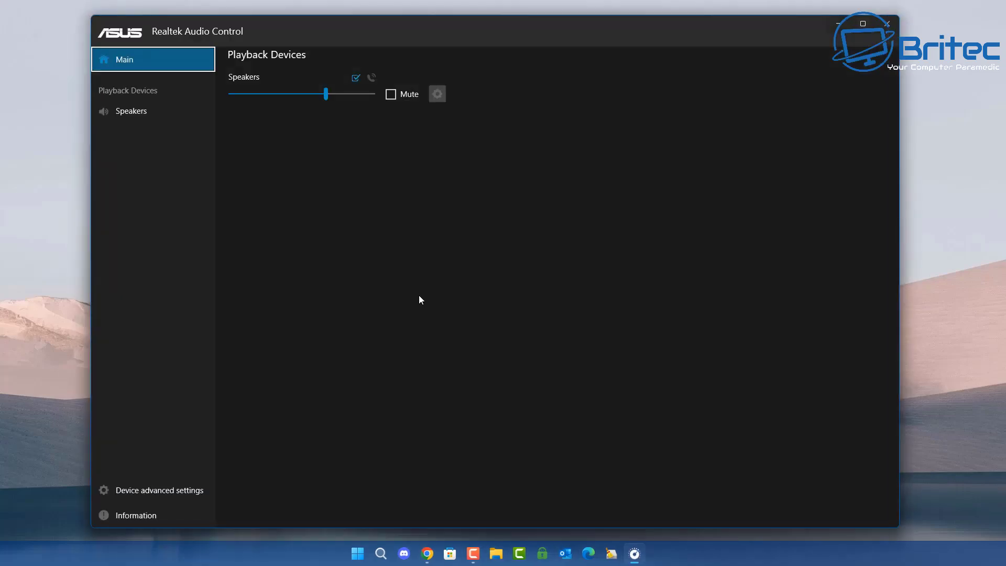
left_click(135, 111)
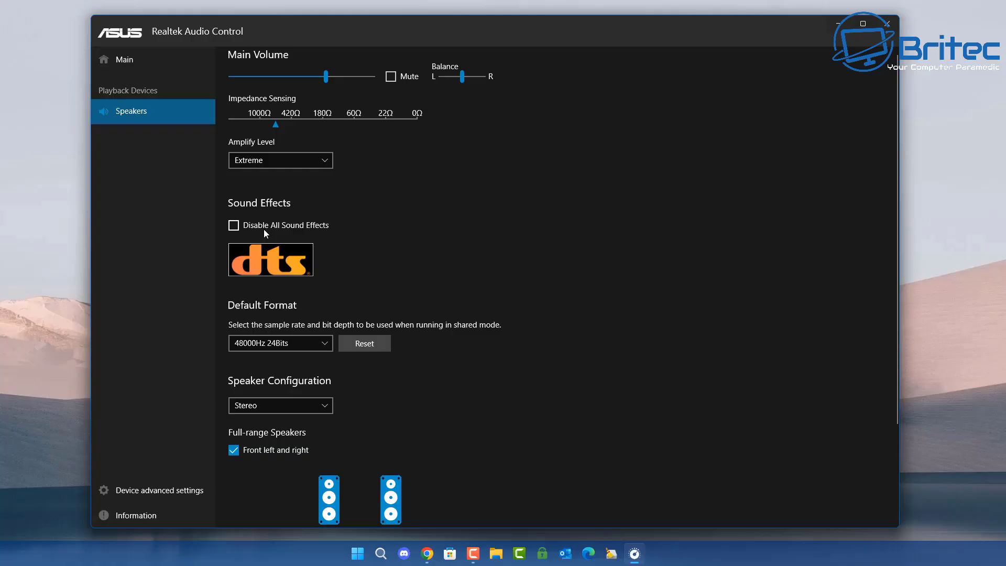
left_click(279, 263)
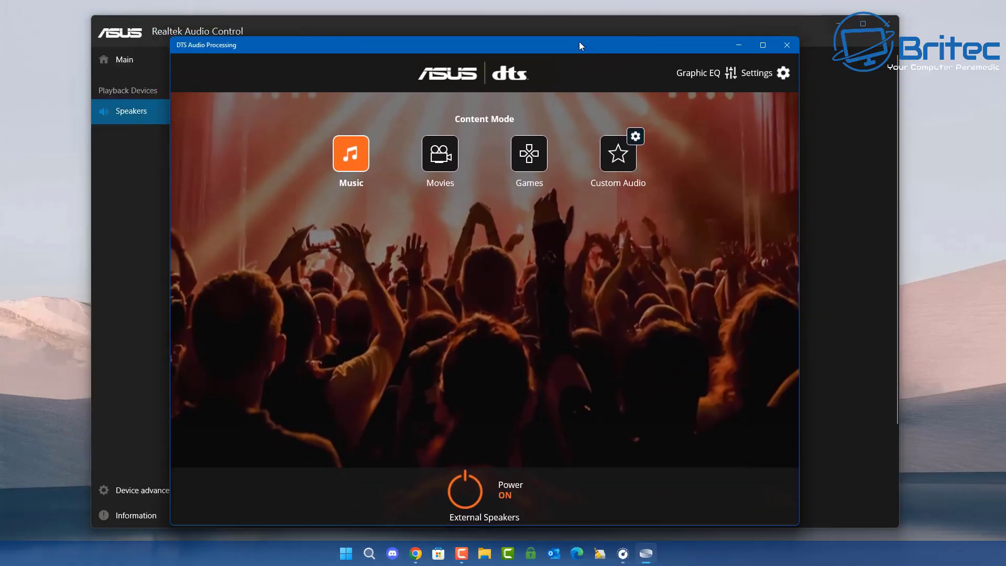
Turn on the Graphic EQ in DTS Audio Processing, then return to content modes
mouse_move(579, 42)
left_mouse_down()
mouse_move(554, 27)
mouse_move(589, 39)
mouse_move(579, 36)
left_mouse_up()
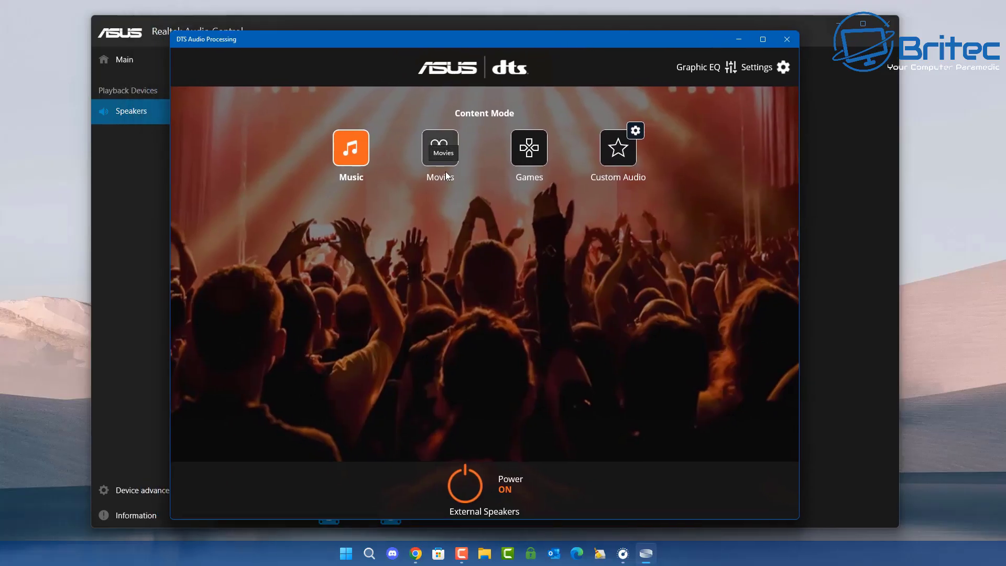
left_click(732, 67)
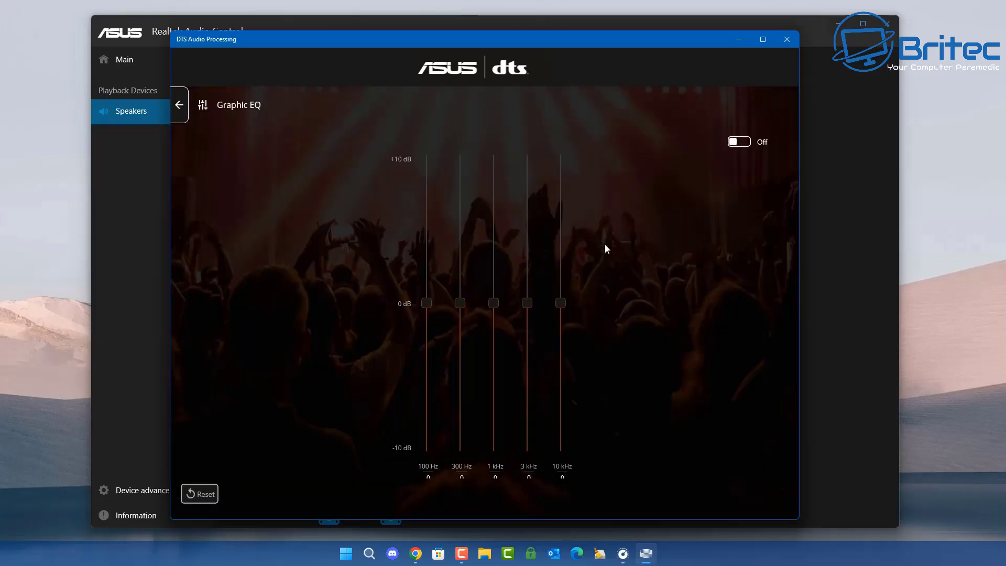
left_click(734, 145)
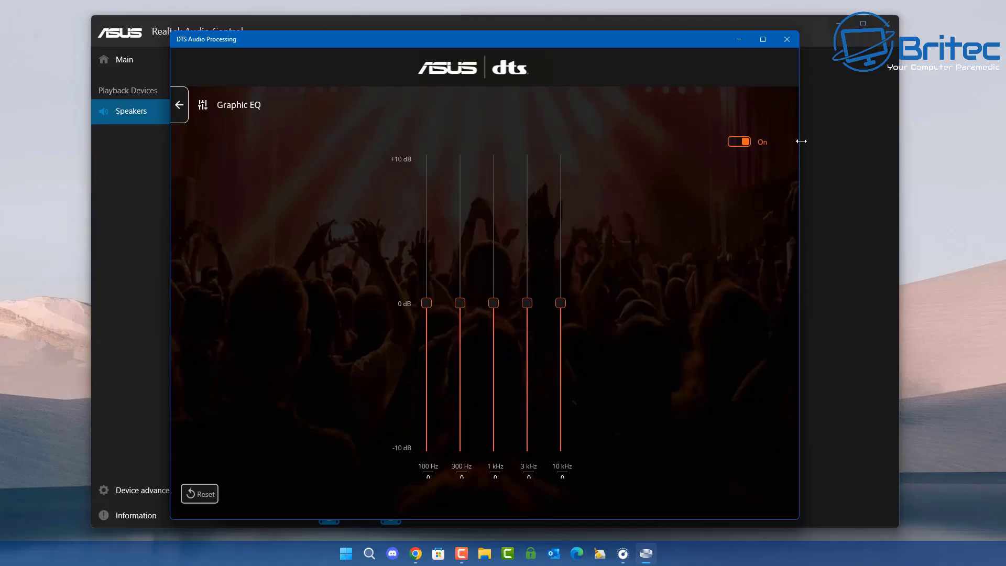
left_click(180, 106)
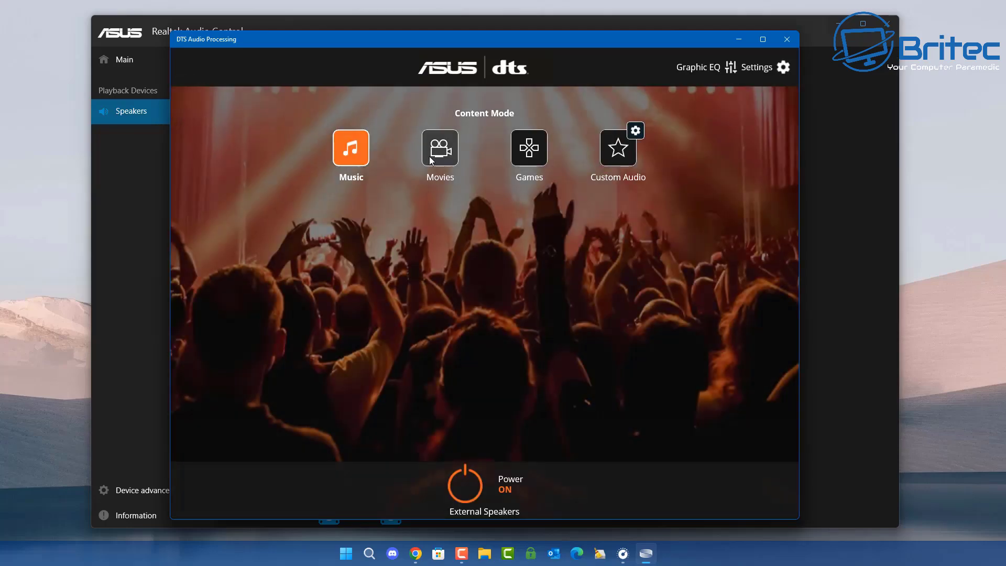
Try Movies and Games, then settle on Custom Audio mode and review its settings
left_click(449, 155)
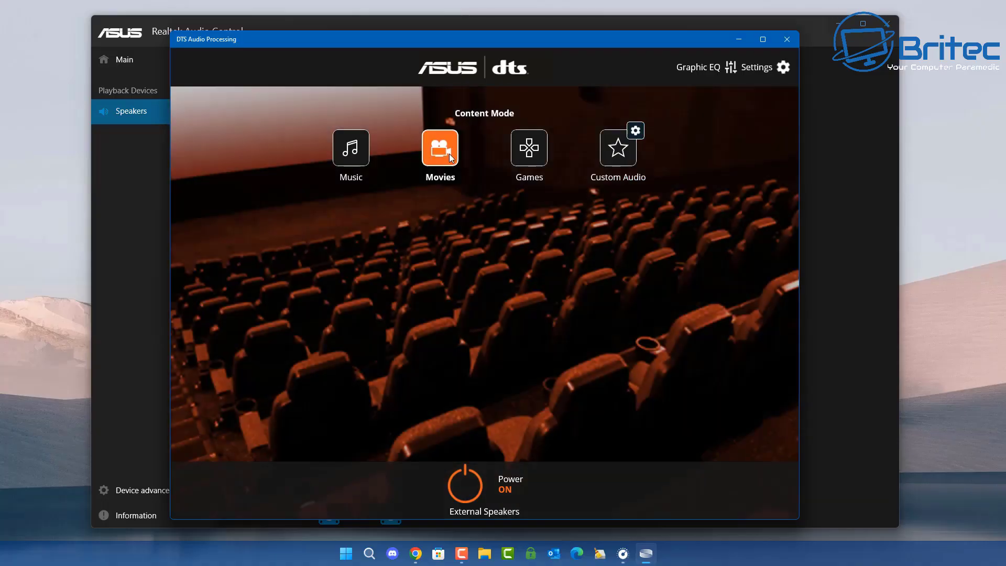
left_click(520, 159)
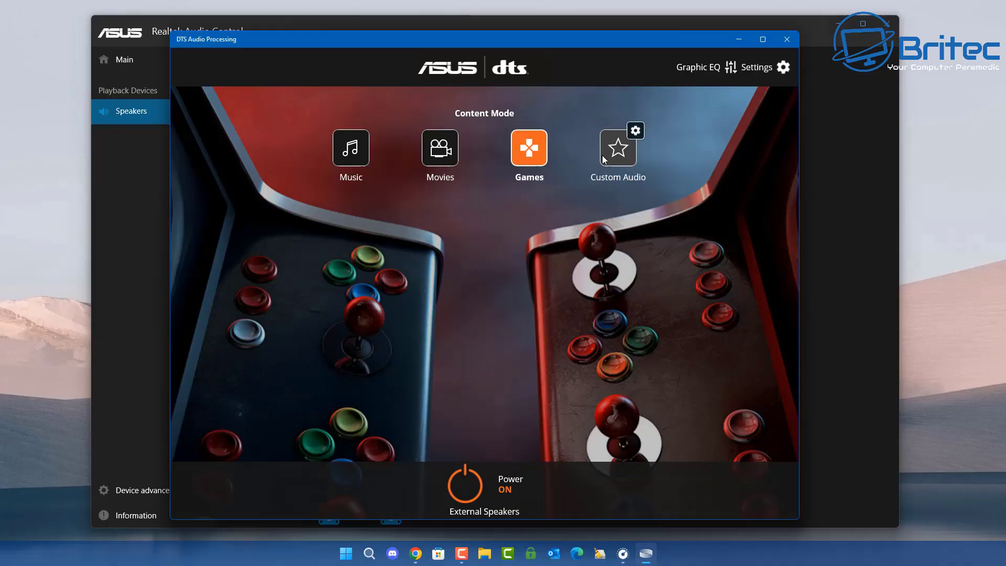
left_click(614, 152)
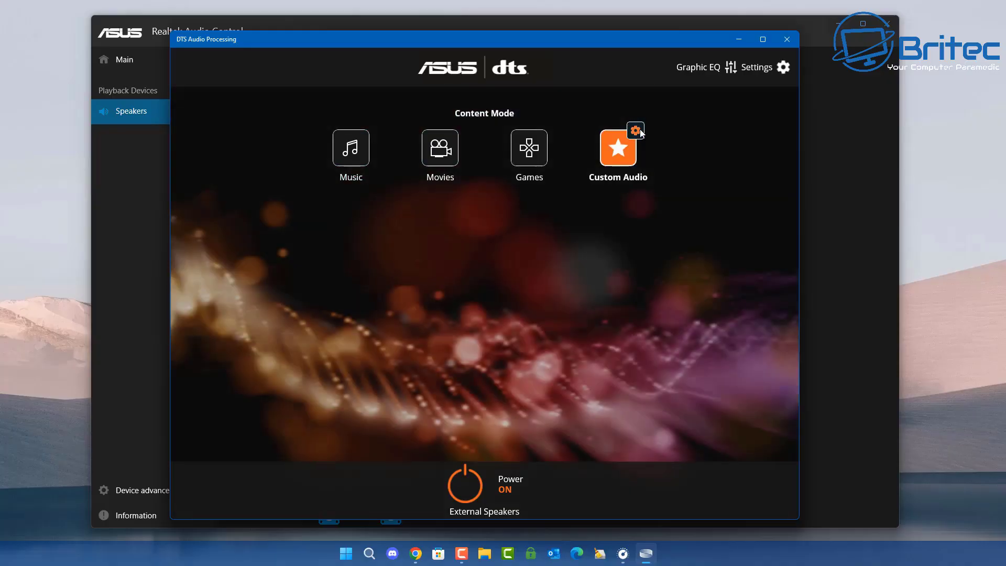
left_click(635, 131)
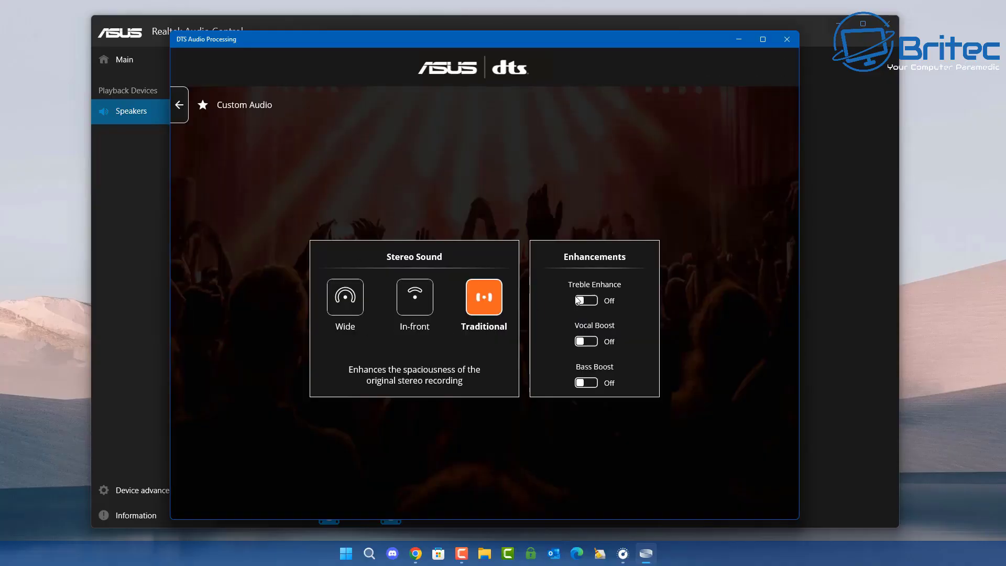
left_click(177, 103)
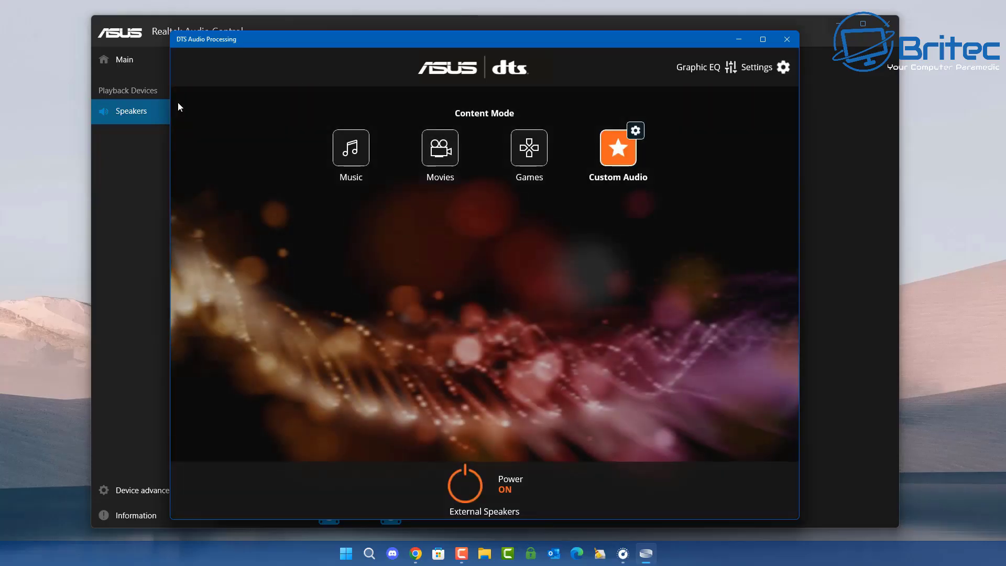
Close DTS Audio Processing and the Realtek Audio Console
left_click(756, 67)
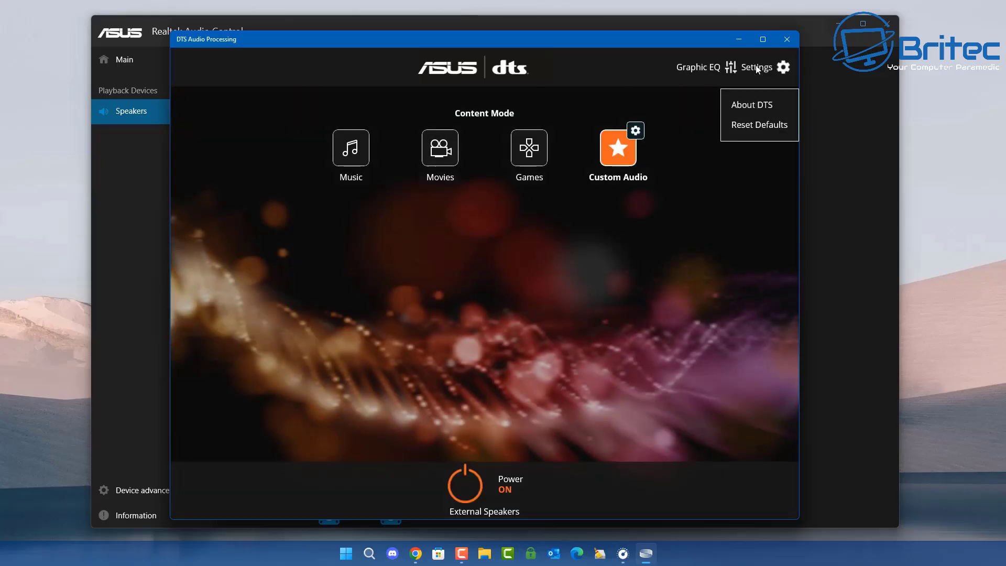
left_click(787, 39)
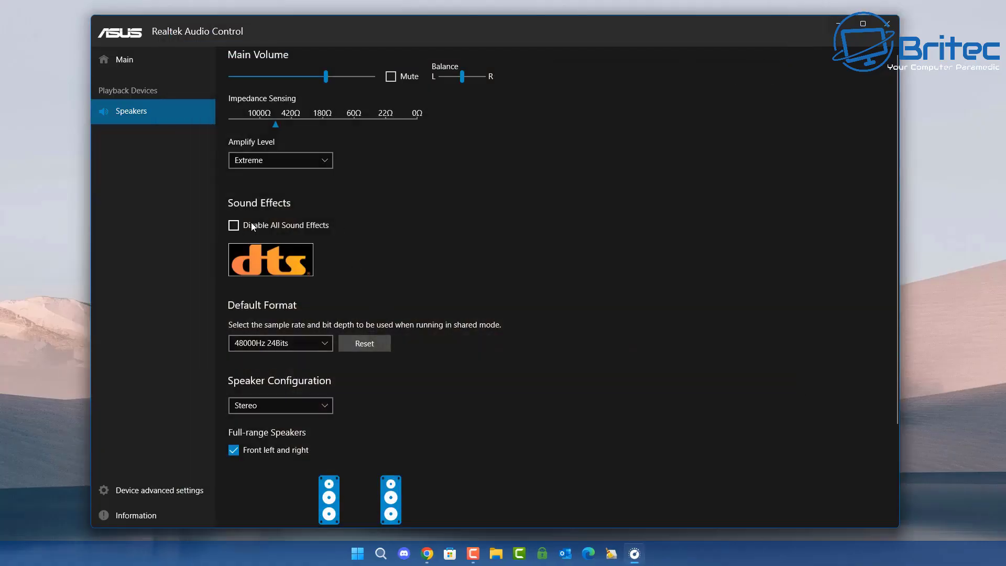
scroll(401, 445, "down", 2)
scroll(401, 446, "up", 2)
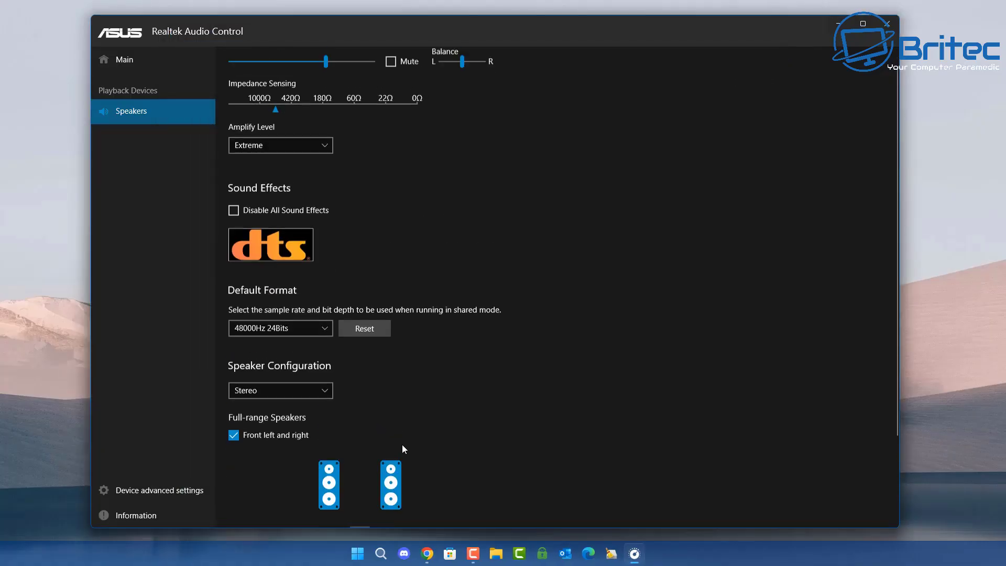
scroll(401, 444, "up", 1)
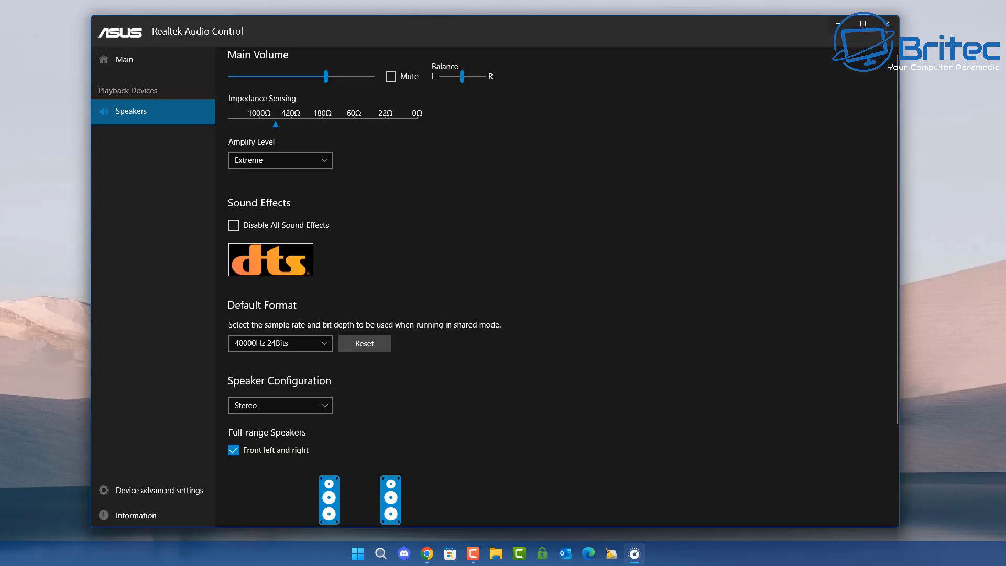
left_click(886, 23)
Open Device Manager and inspect the audio processing objects and audio inputs and outputs entries
right_click(358, 554)
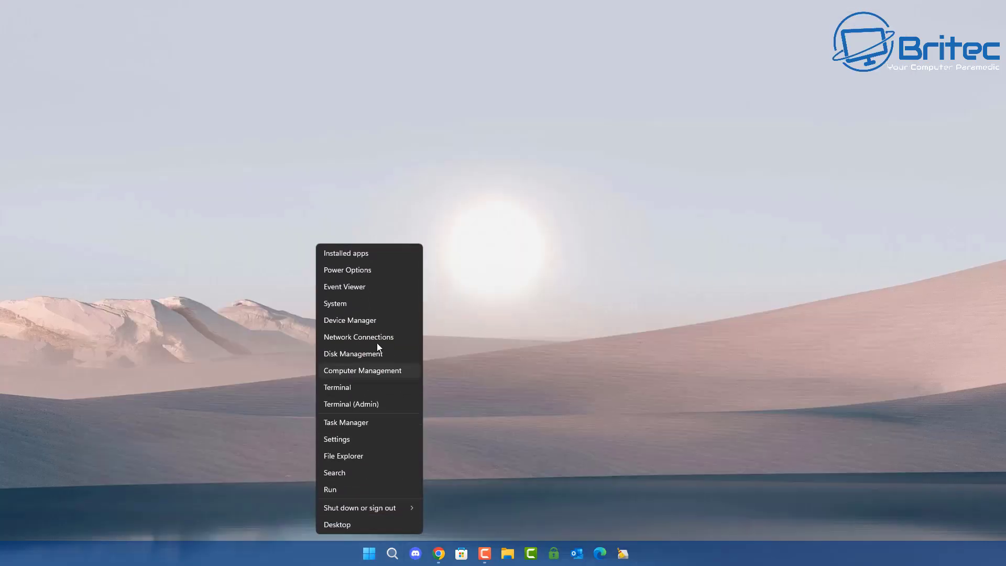
left_click(350, 319)
left_click(122, 110)
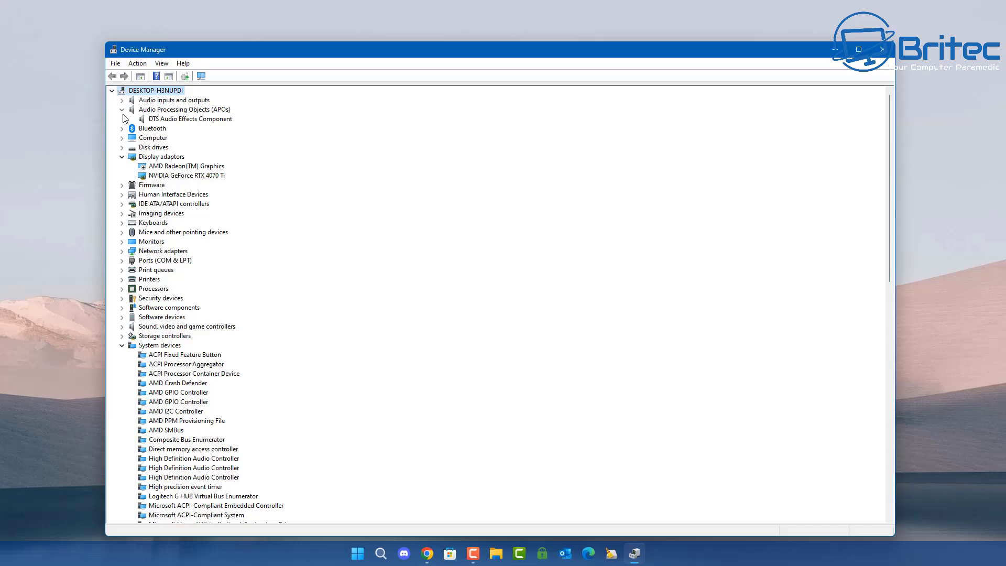
left_click(122, 110)
left_click(121, 101)
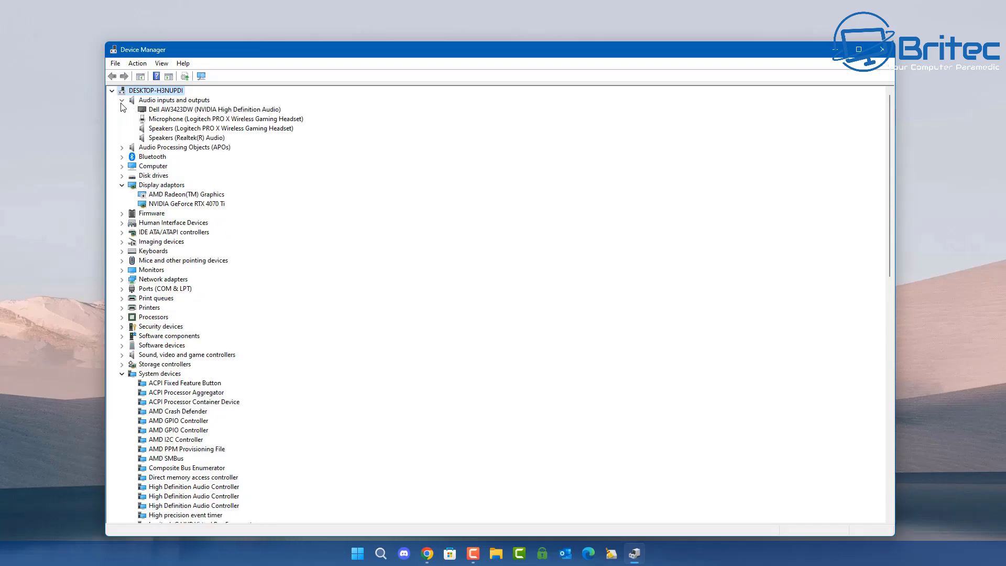
left_click(163, 110)
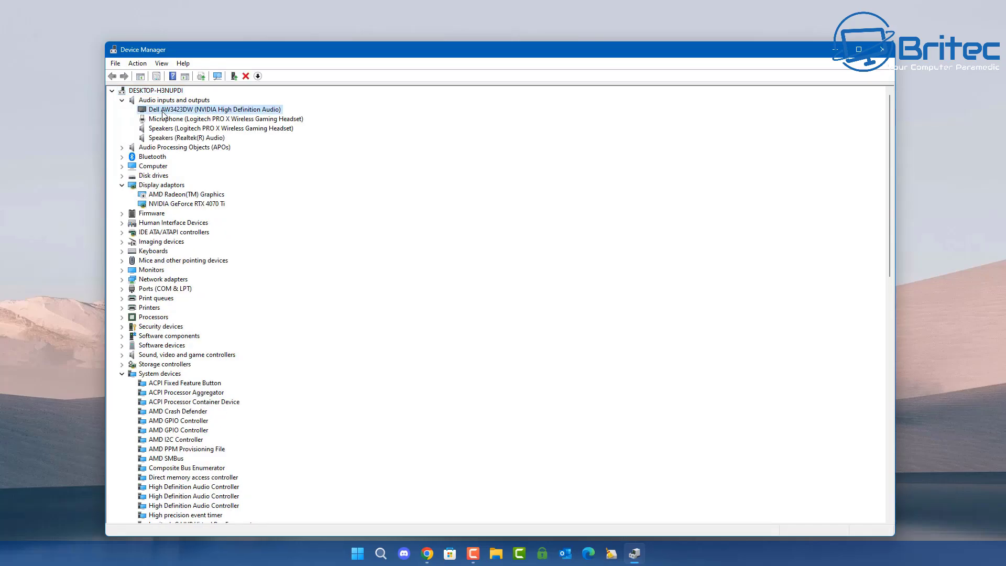
left_click(163, 119)
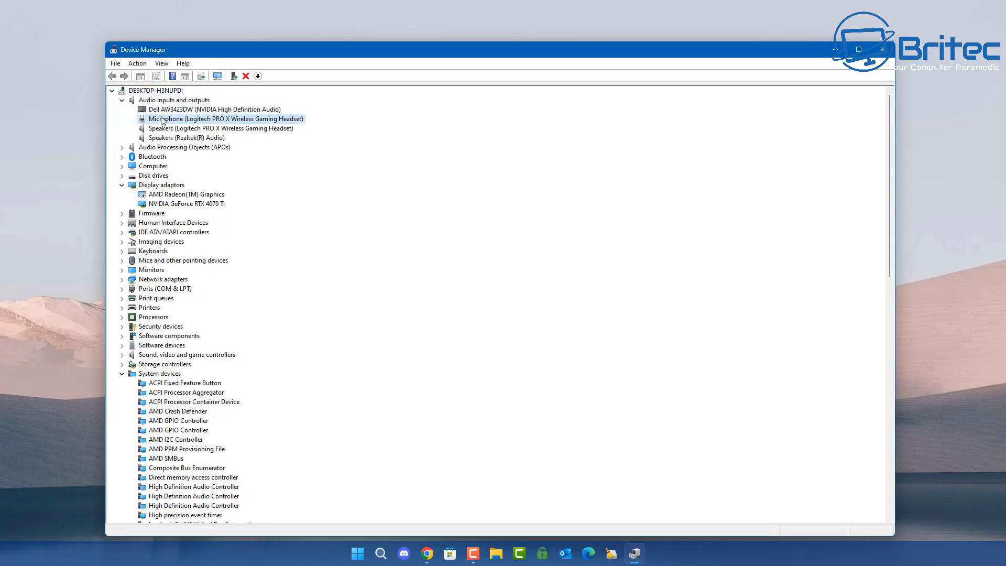
left_click(198, 139)
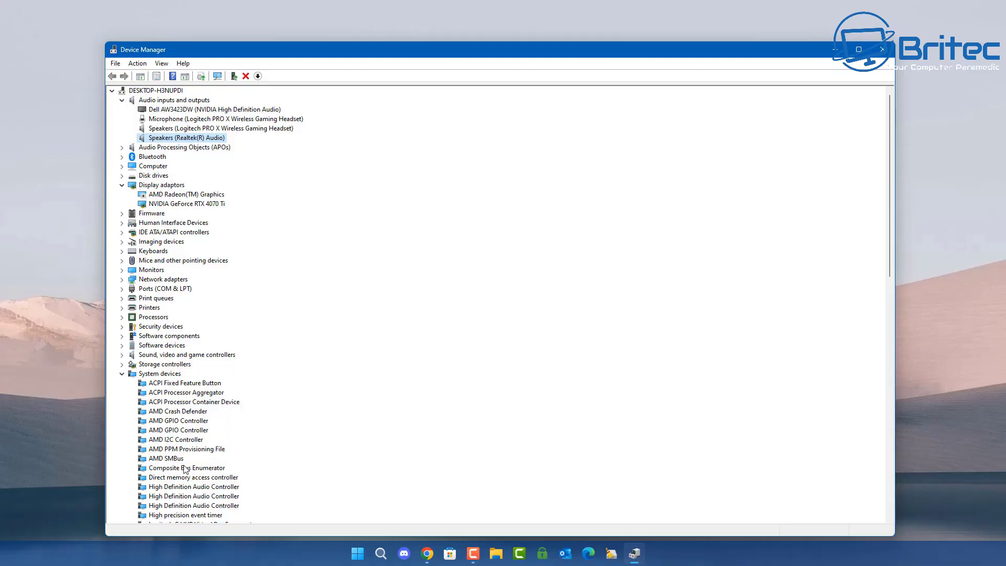
Check Realtek(R) Audio's Properties, close Device Manager, and launch Windows Settings
left_click(122, 373)
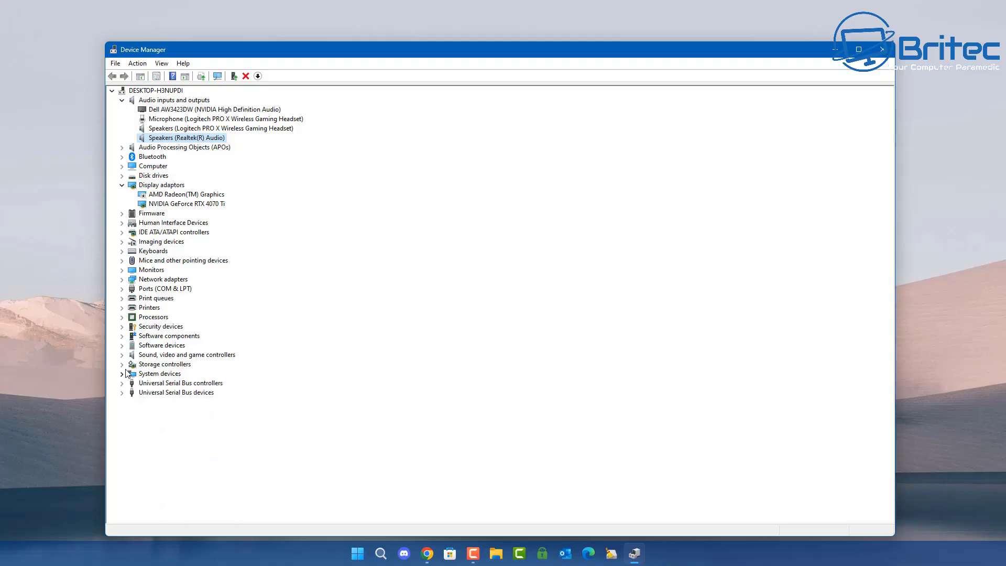
left_click(122, 355)
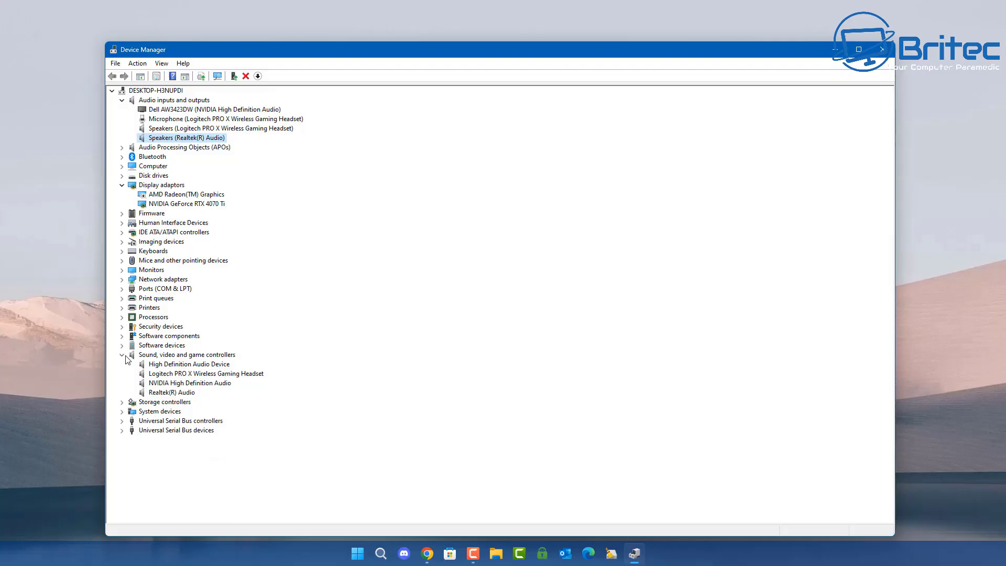
left_click(172, 396)
right_click(173, 396)
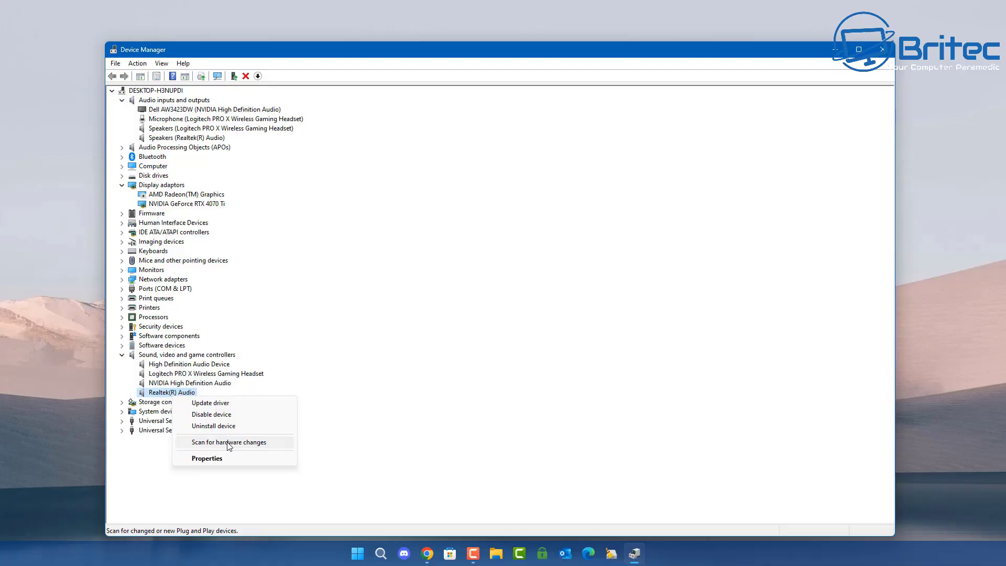
left_click(207, 458)
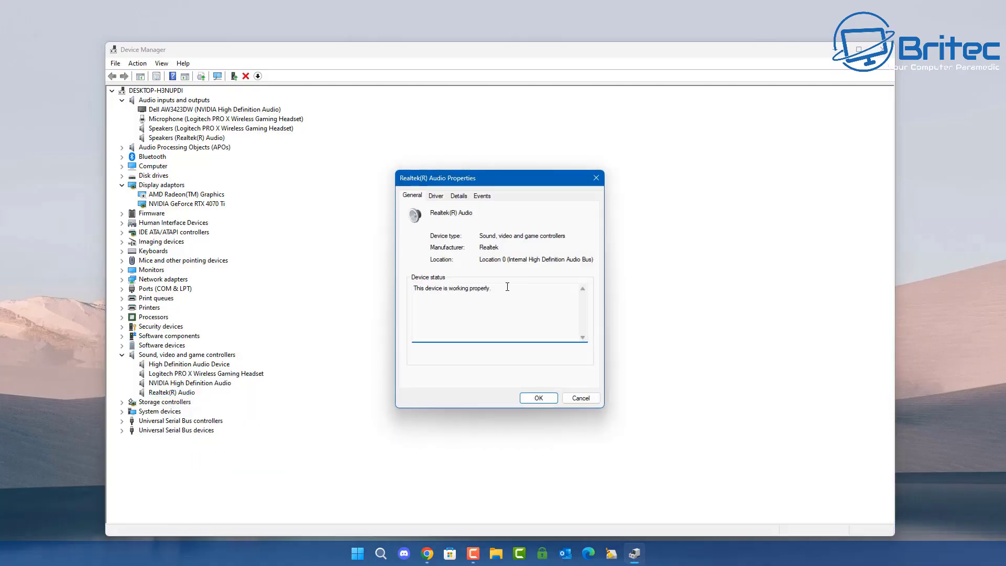
left_click(596, 178)
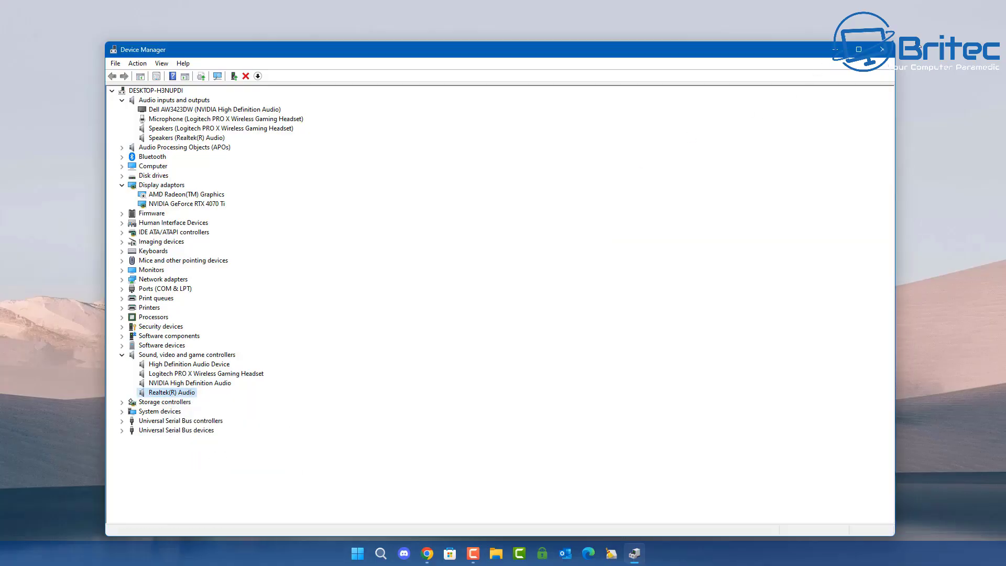
left_click(882, 49)
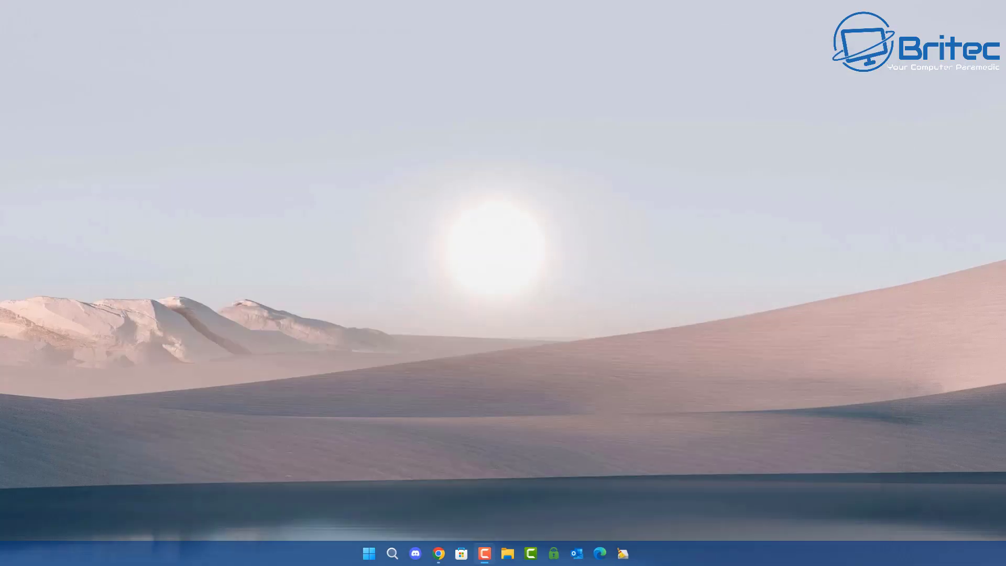
left_click(369, 553)
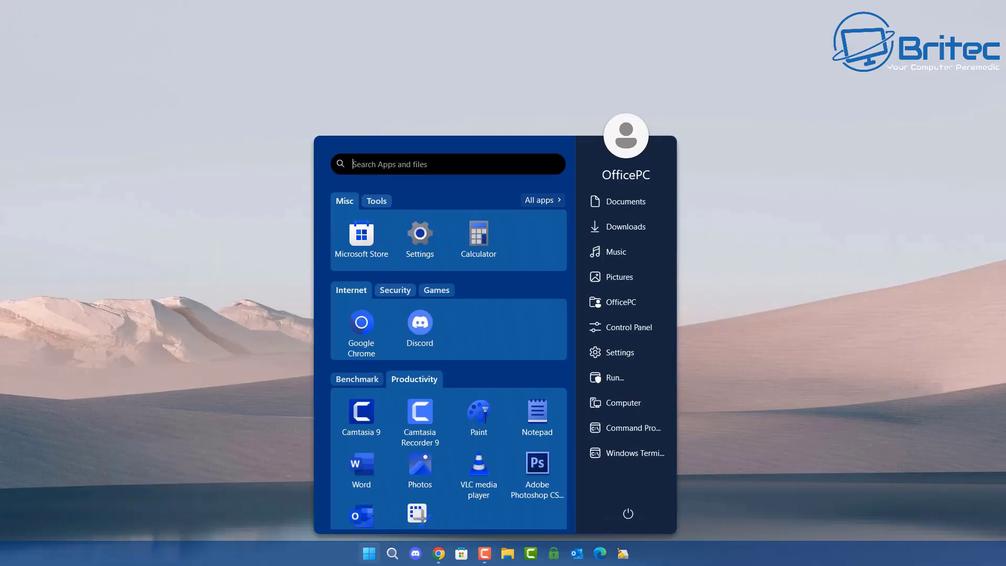
left_click(419, 231)
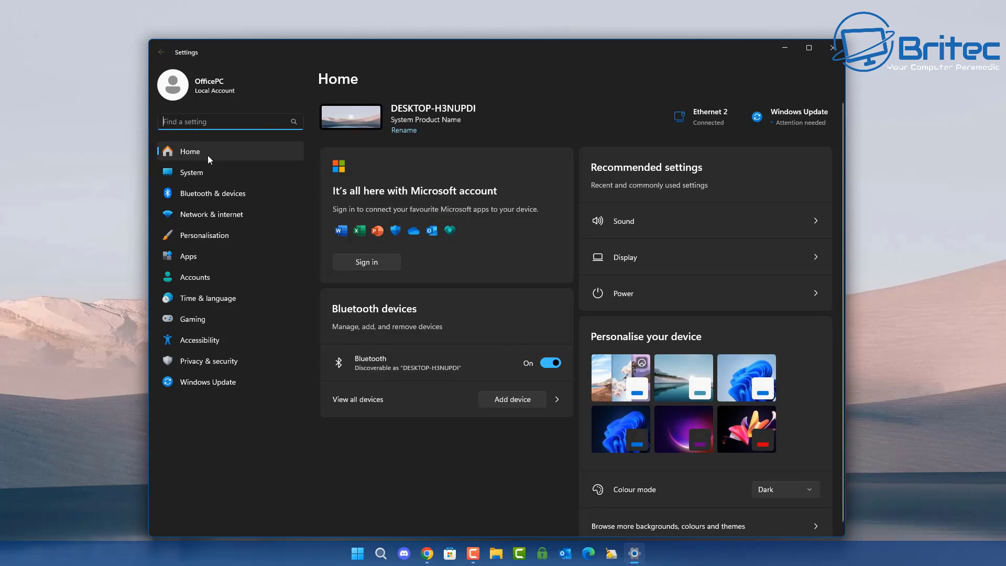
In Windows Update optional updates, tick the DTS 11/7/2018 and 10/31/2018 drivers plus Realtek Net
left_click(226, 382)
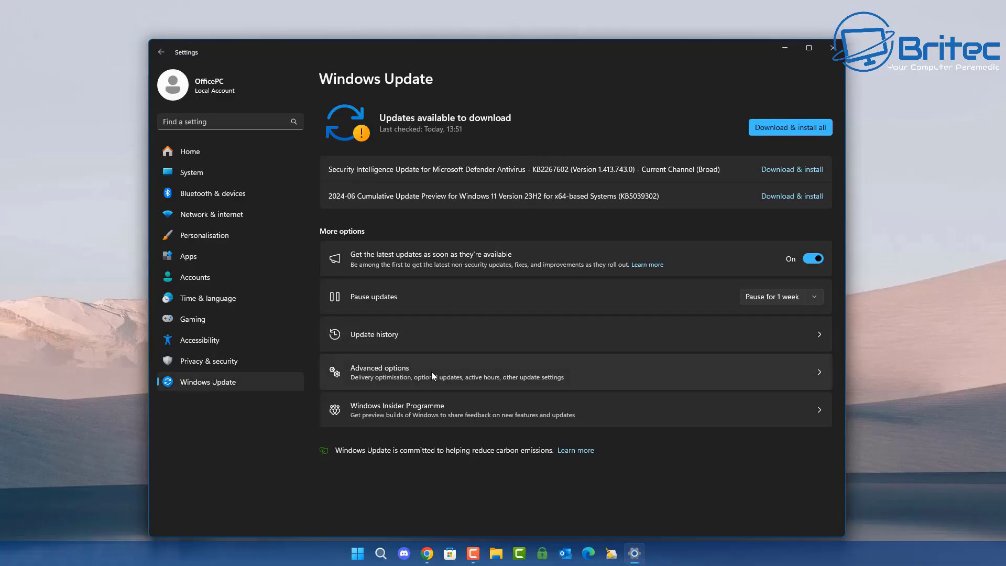
left_click(609, 372)
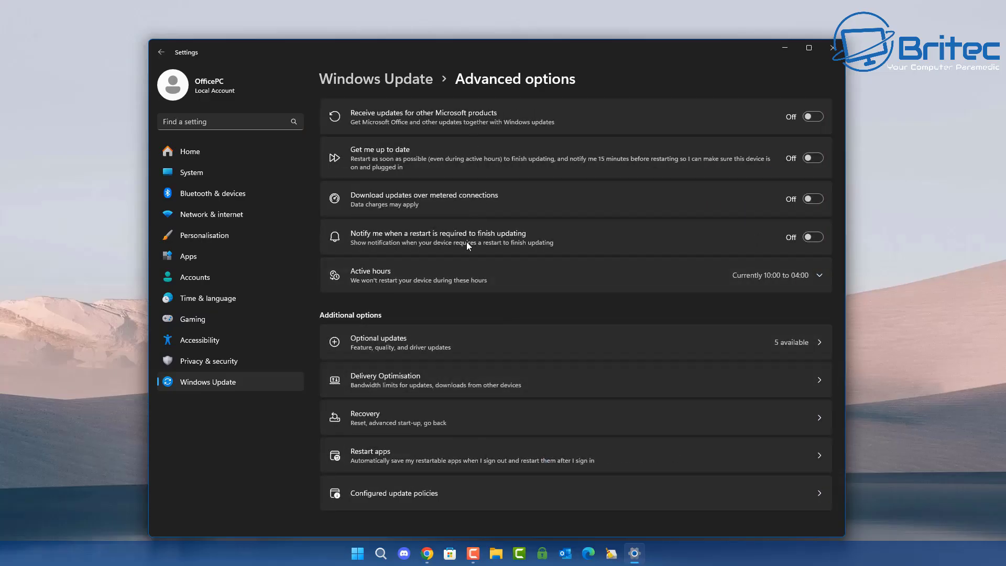
left_click(542, 342)
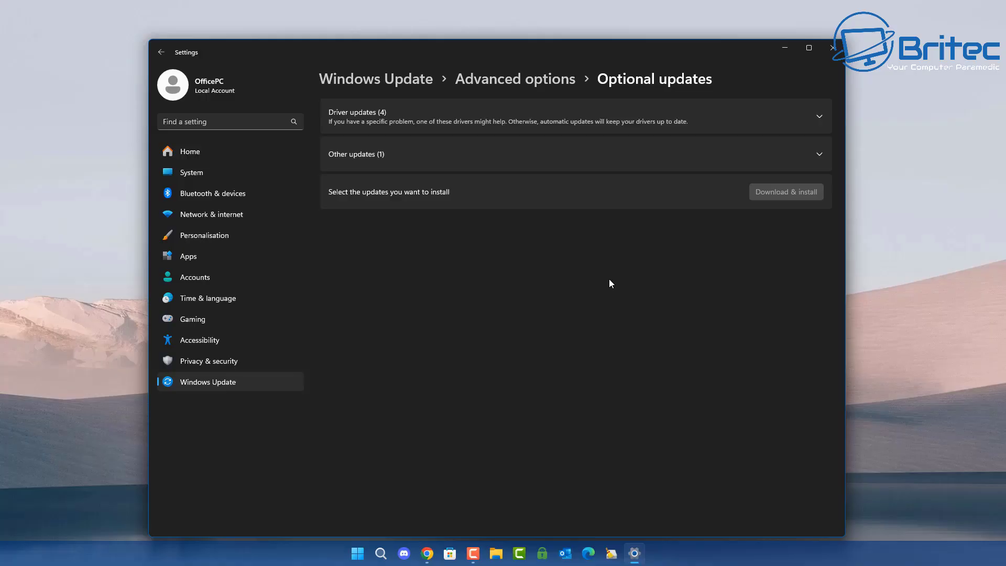
left_click(818, 117)
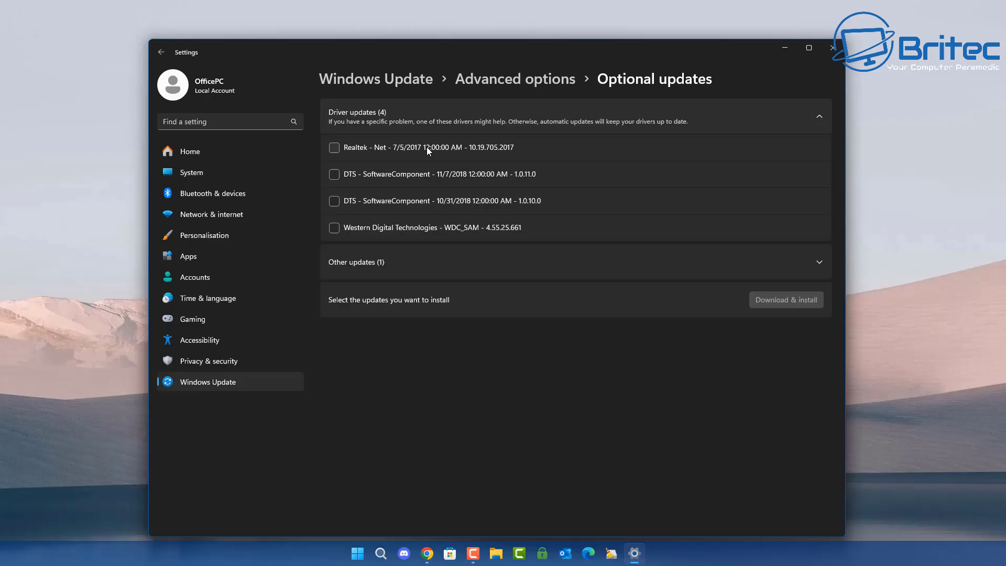
left_click(818, 265)
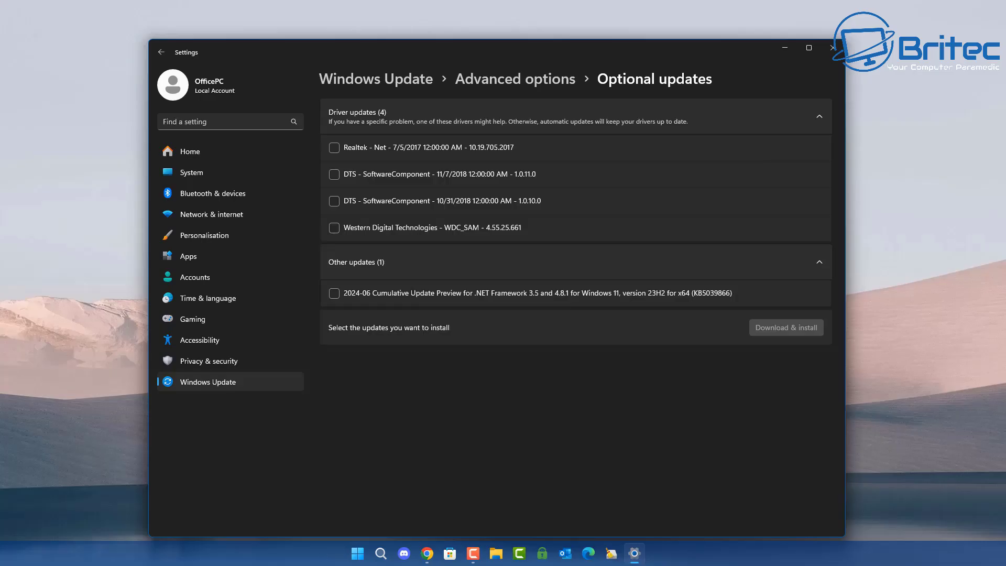
key("F10")
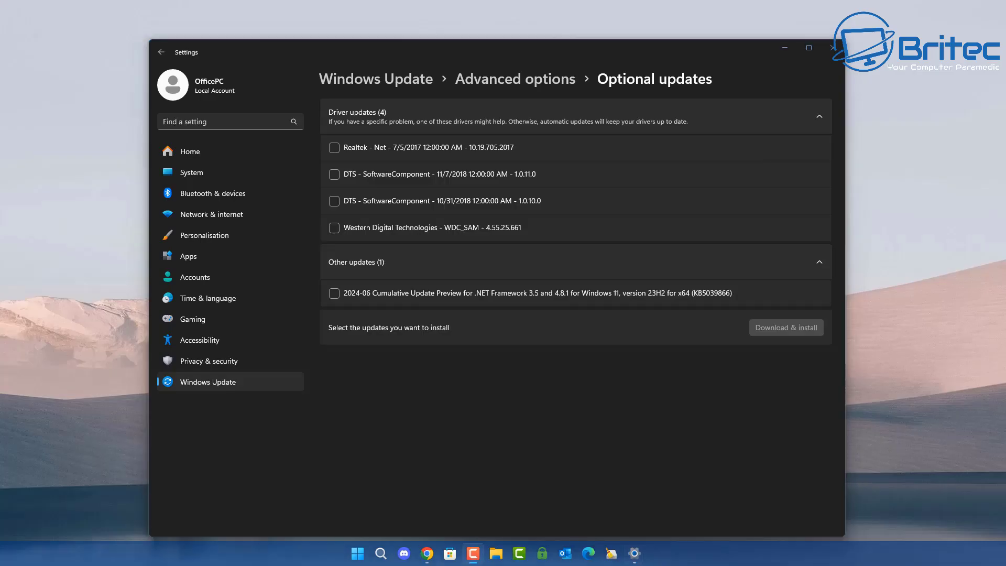
left_click(334, 176)
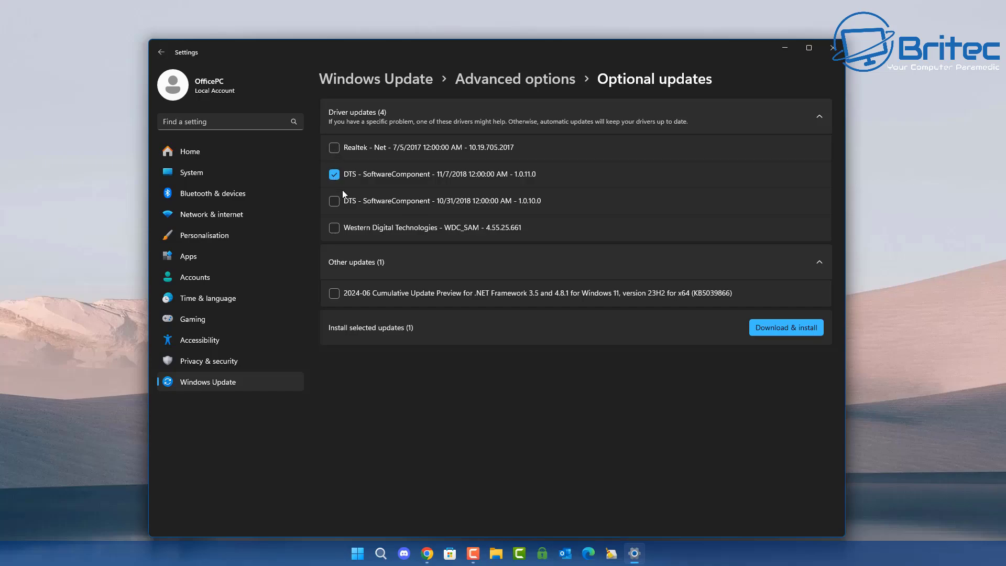
left_click(334, 202)
left_click(334, 148)
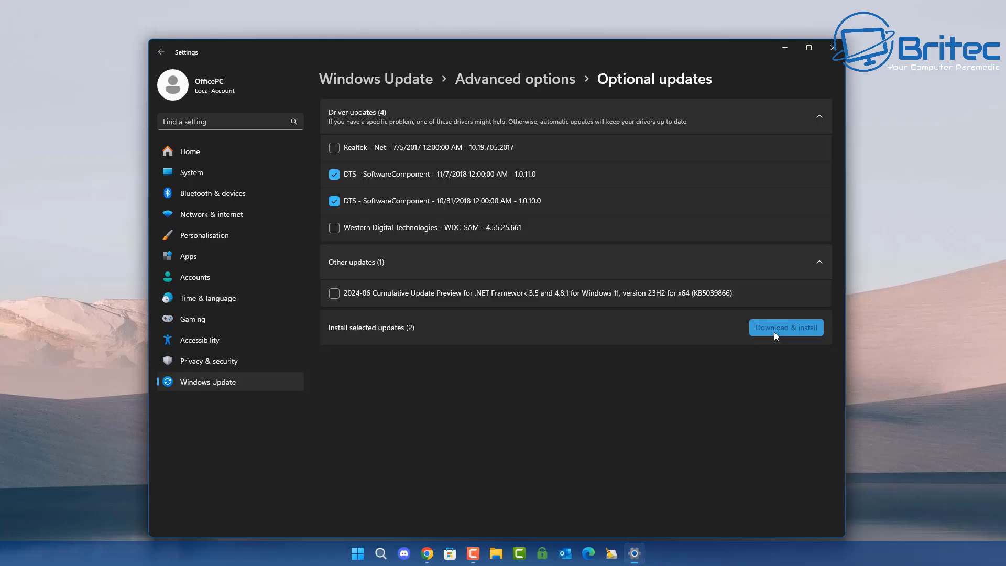
Install the selected DTS updates and download Realtek's 64bits driver-only executable from the Audio Codecs page
left_click(774, 331)
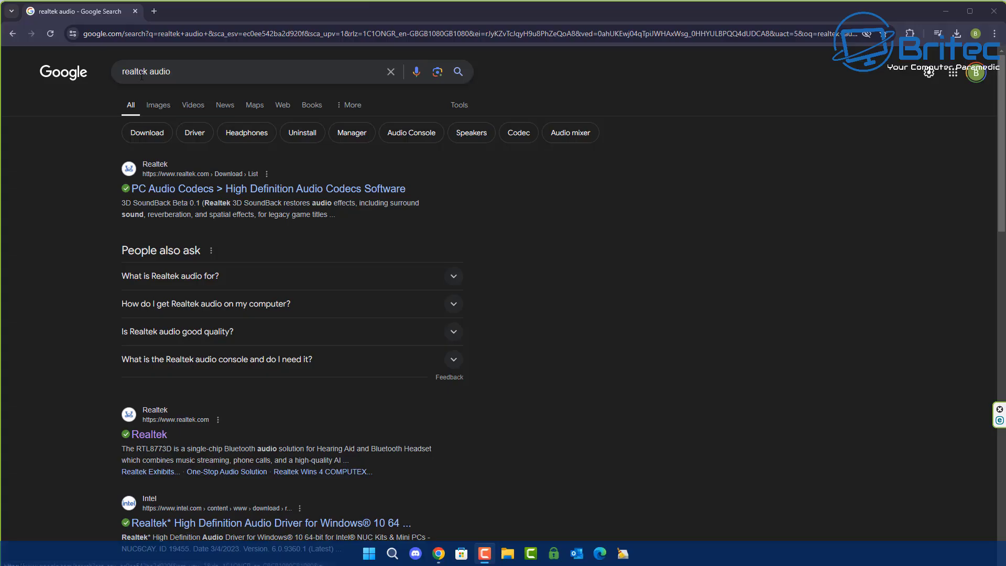
left_click(183, 190)
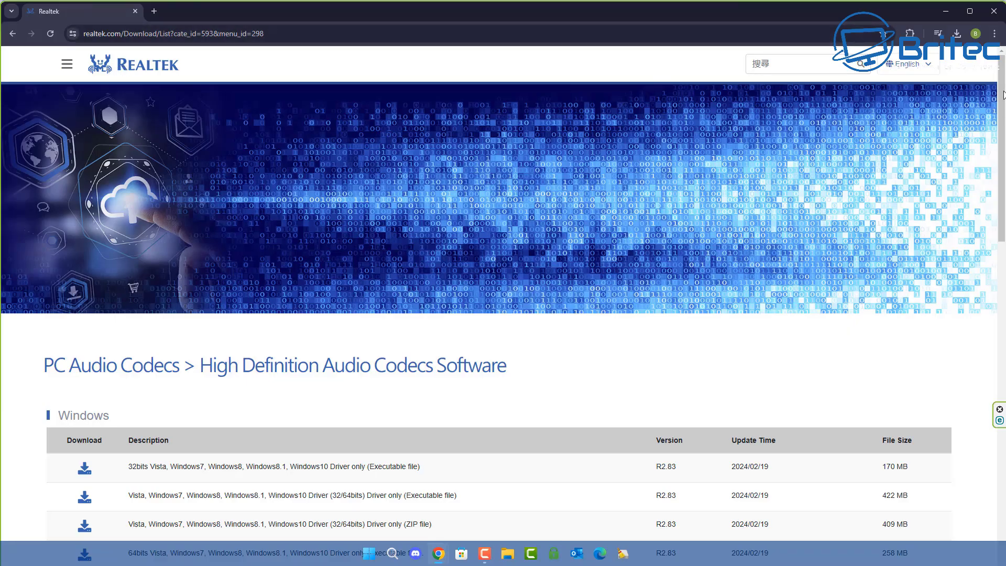
scroll(1003, 95, "down", 4)
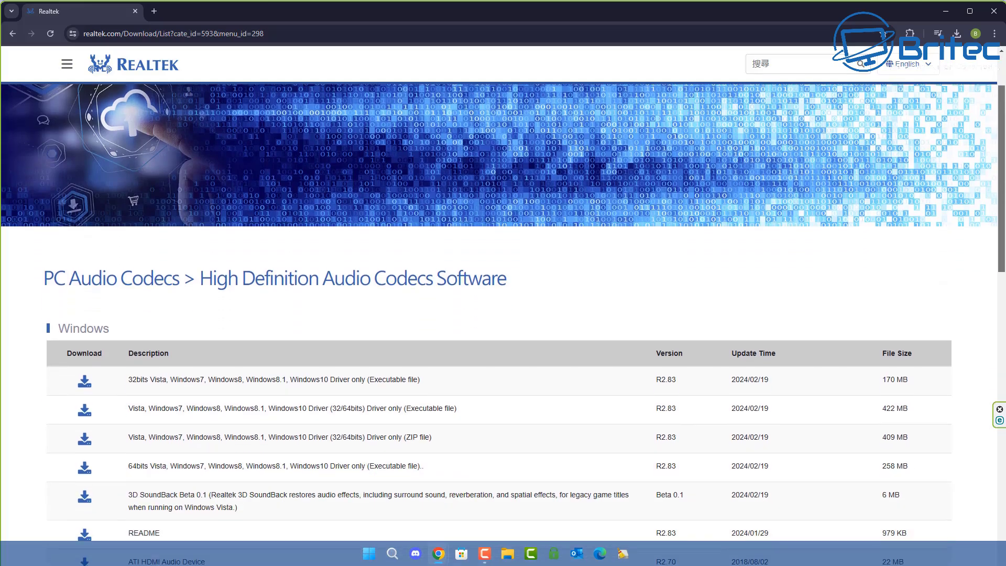
scroll(503, 309, "down", 1)
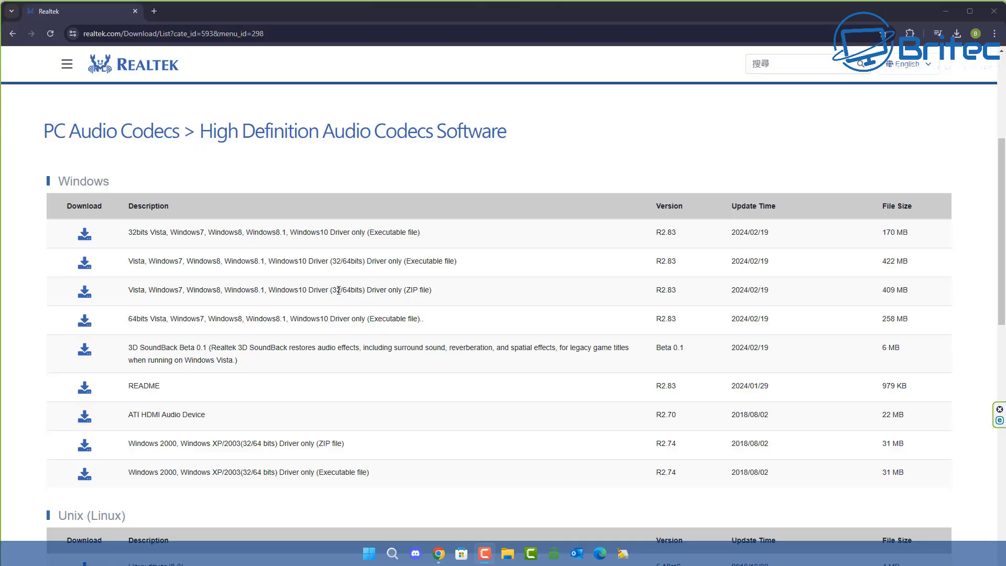
left_click_drag(331, 288, 367, 288)
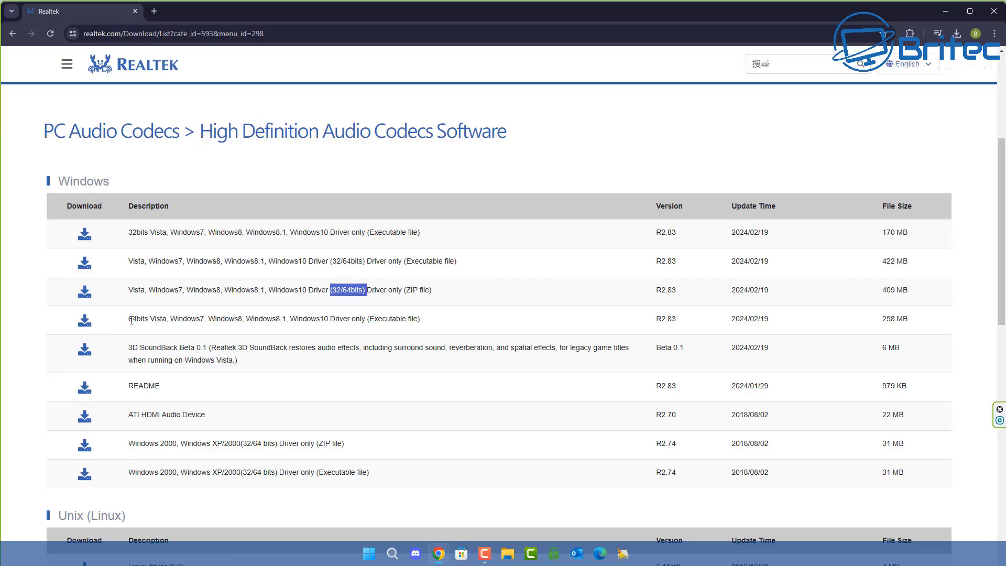
left_click_drag(128, 318, 154, 317)
left_click(81, 325)
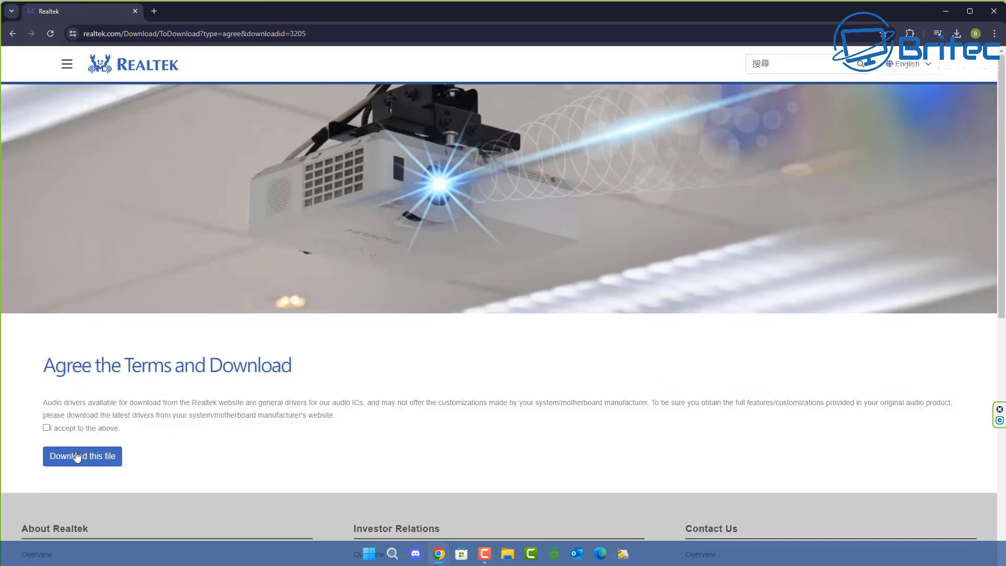
Accept Realtek's download terms, enter the captcha code, and download the 252 MB driver installer
left_click(49, 428)
left_click(84, 463)
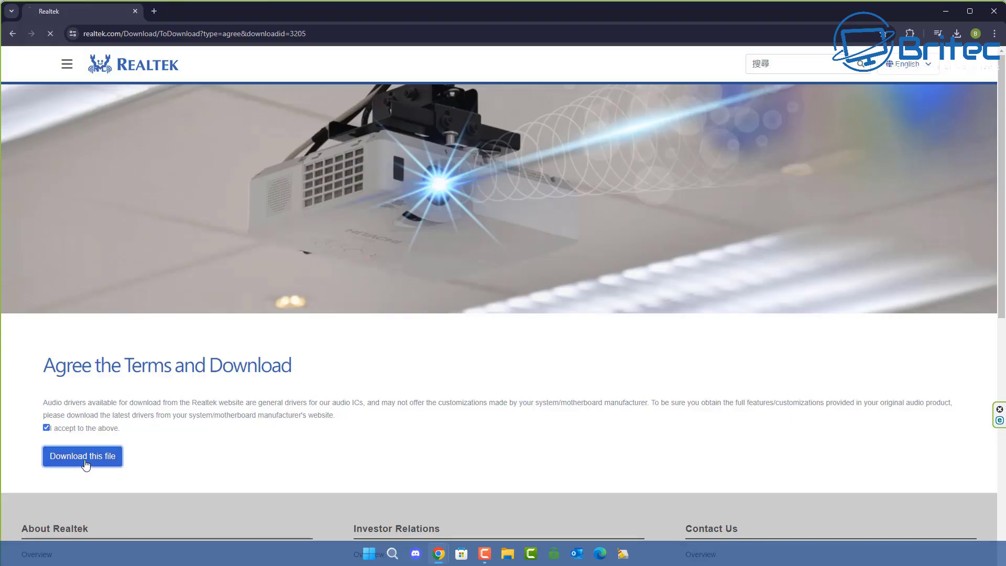
left_click(482, 318)
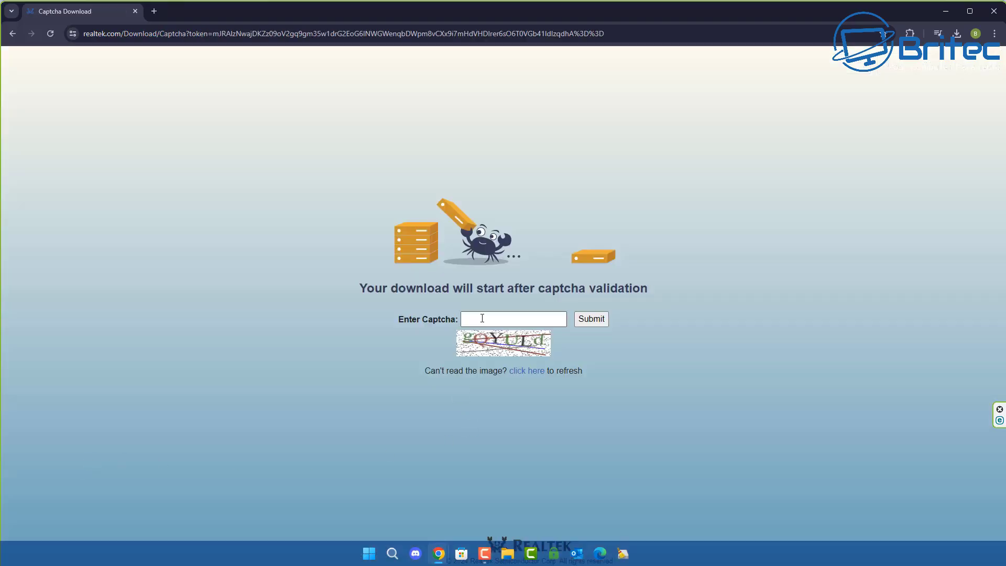
left_click(482, 318)
type("gqyuld")
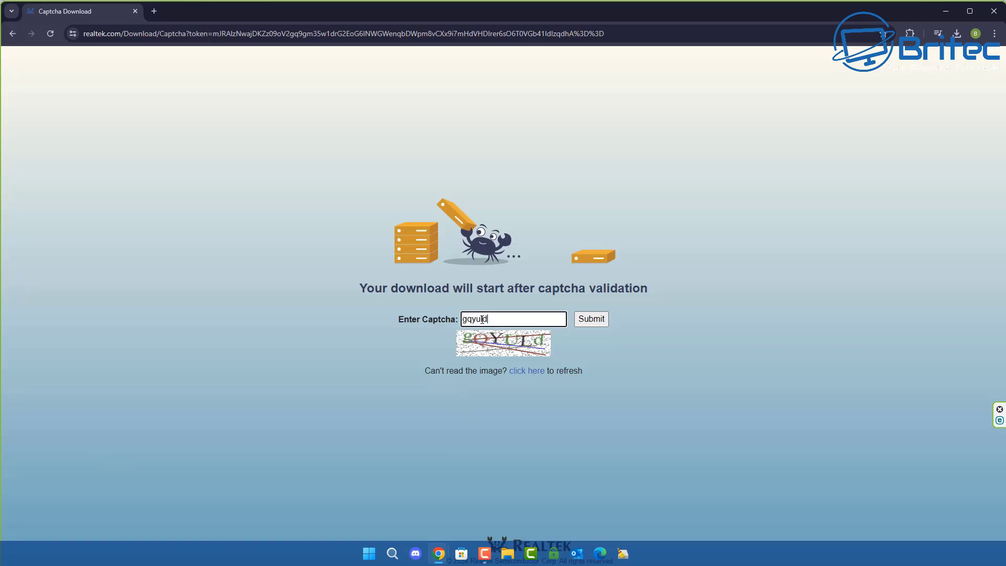
left_click(593, 320)
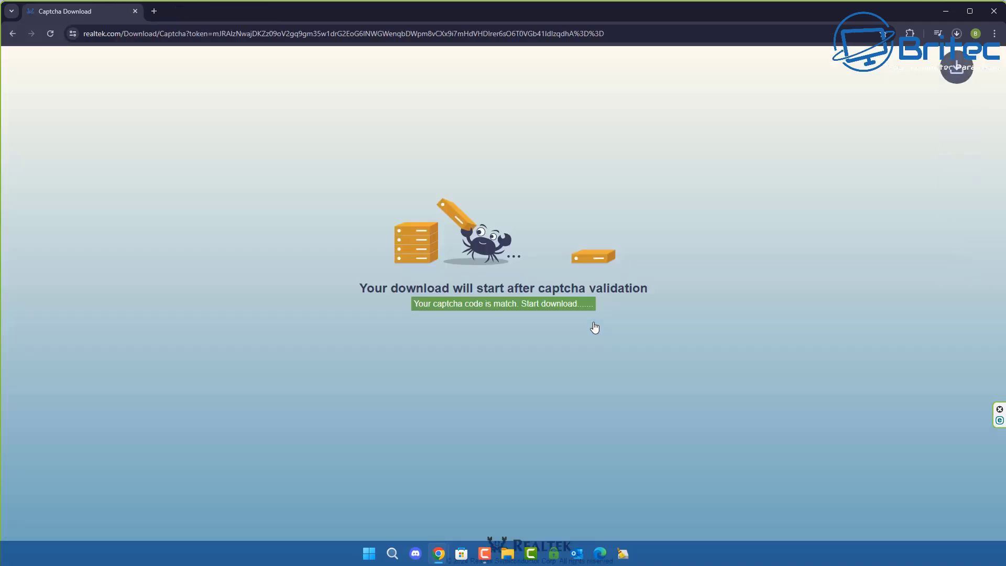
left_click(956, 34)
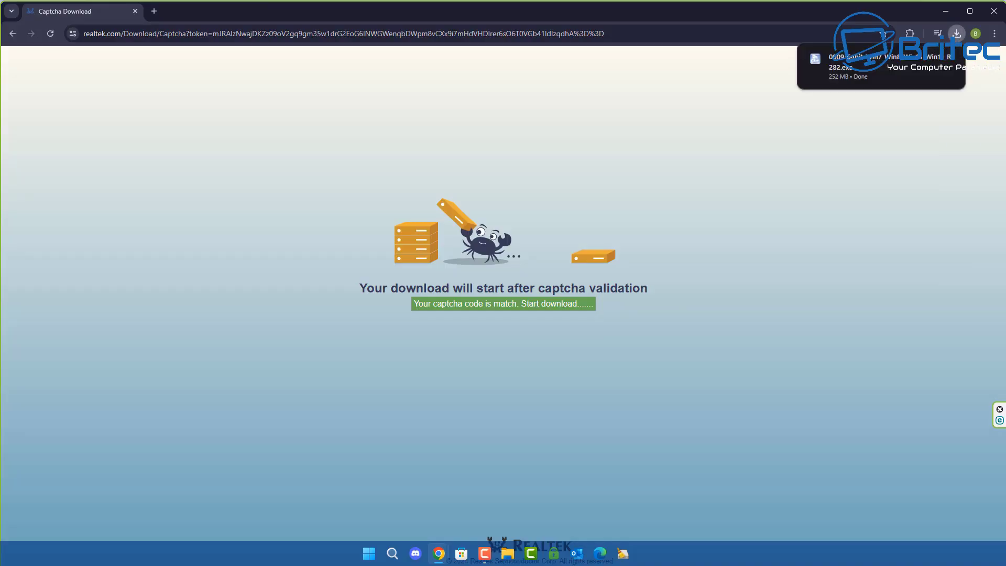
left_click(876, 83)
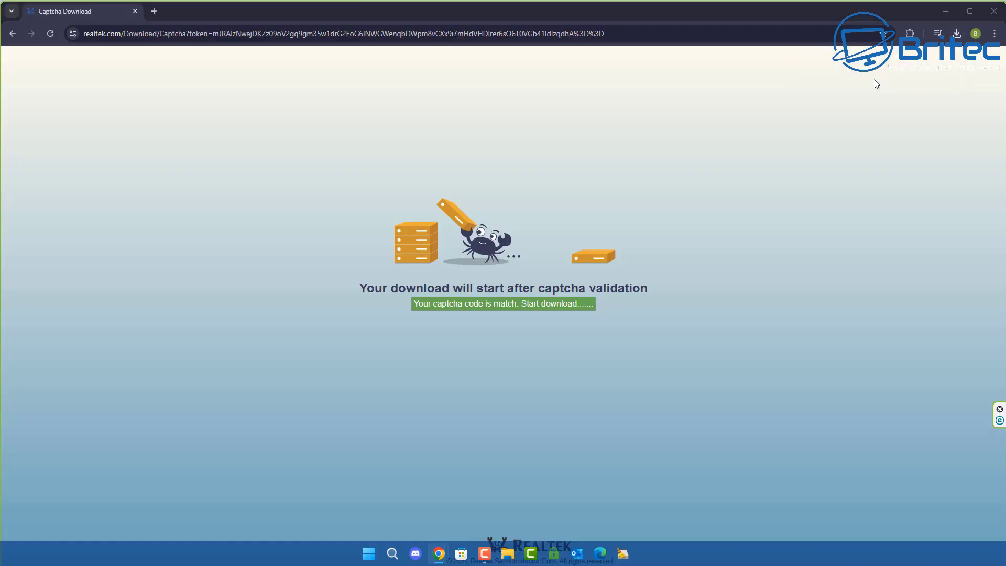
Run the Realtek R2.82 installer to remove the old audio driver and install the new one
double_click(944, 13)
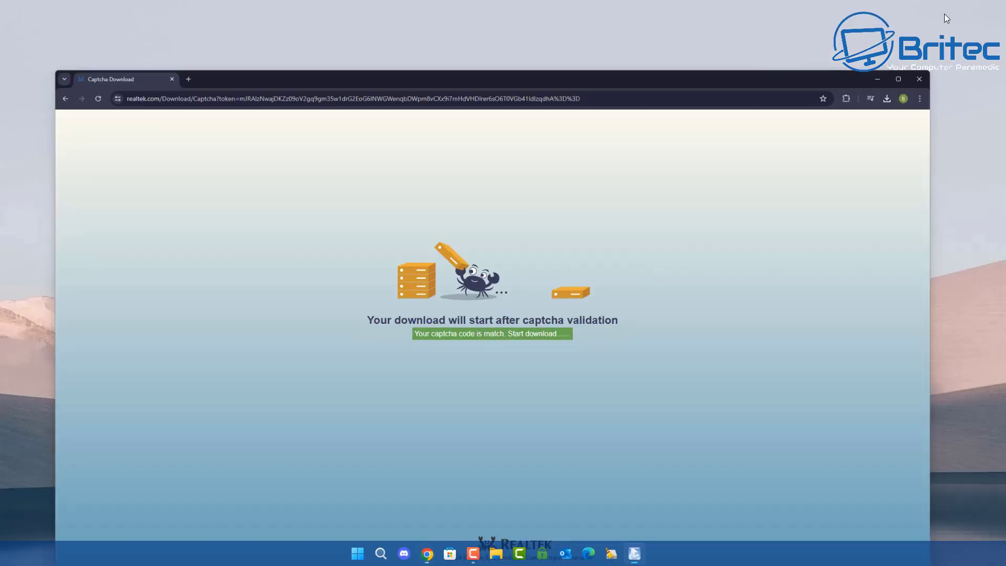
left_click(877, 78)
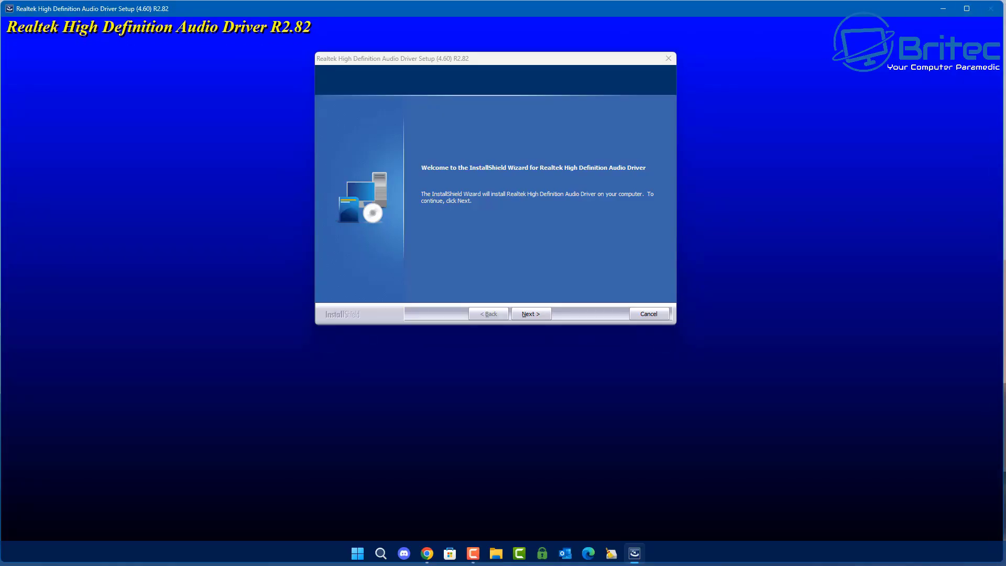
left_click(530, 317)
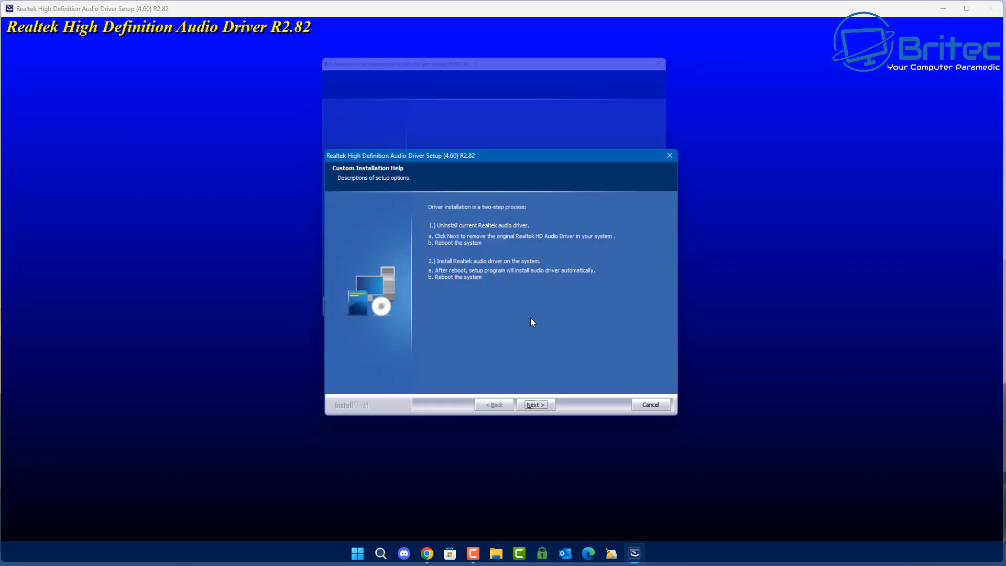
left_click(537, 408)
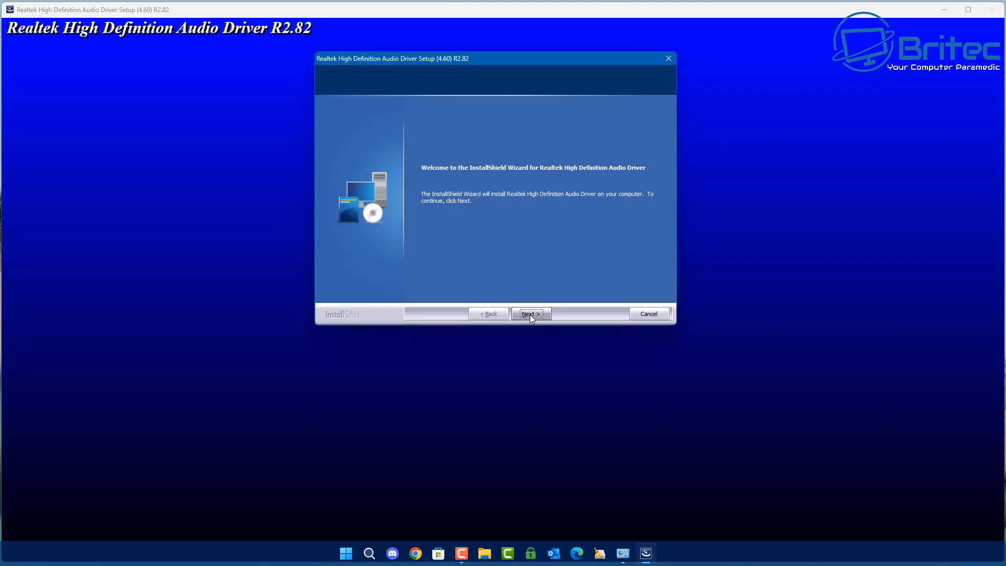
left_click(530, 314)
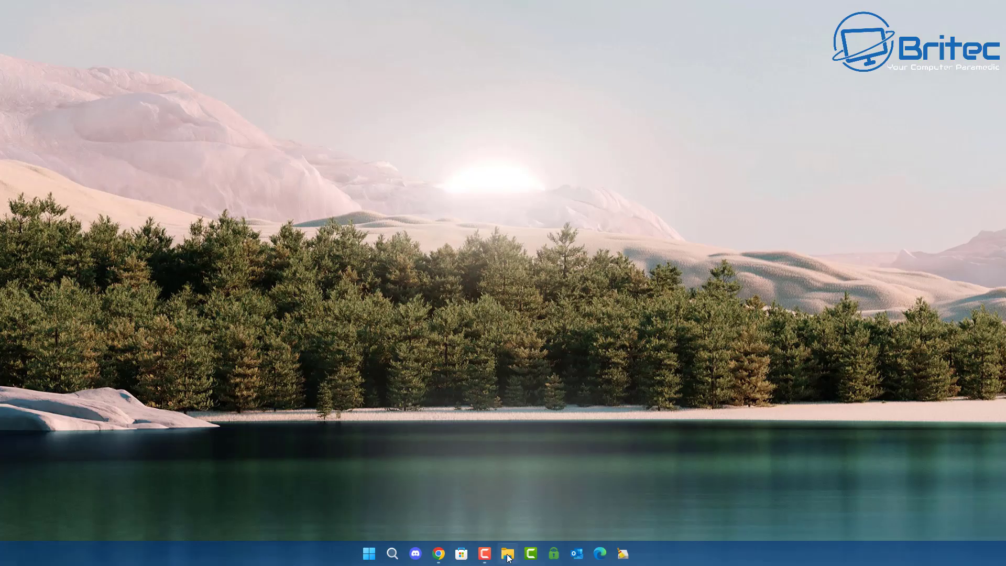
Browse File Explorer to C:\Program Files\Realtek\Audio\HDA
left_click(507, 554)
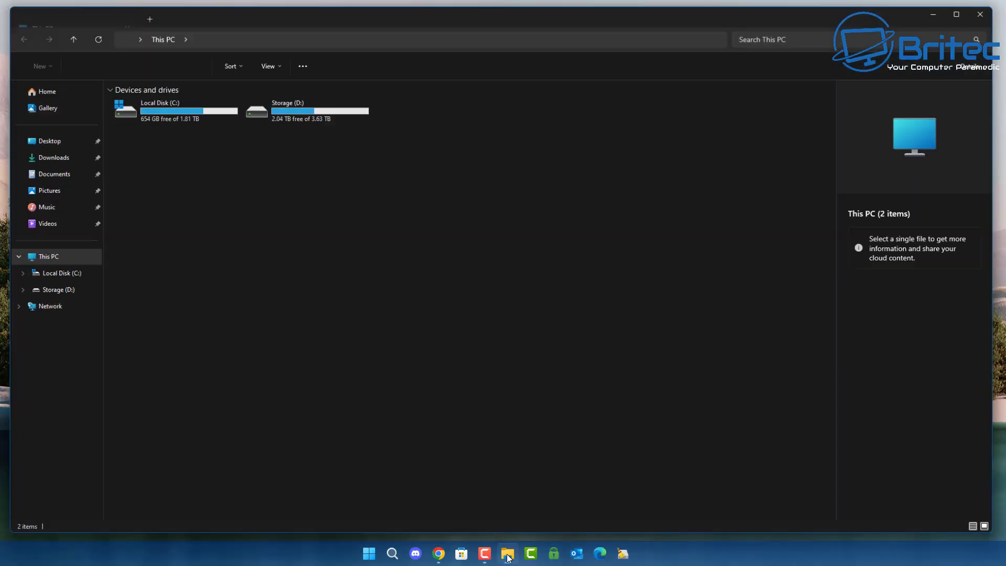
double_click(178, 112)
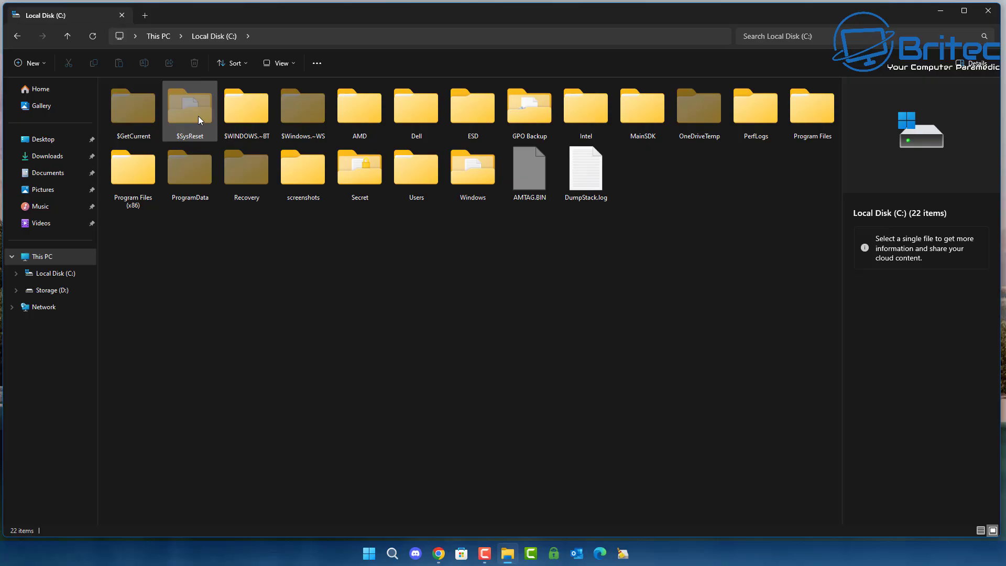
double_click(804, 115)
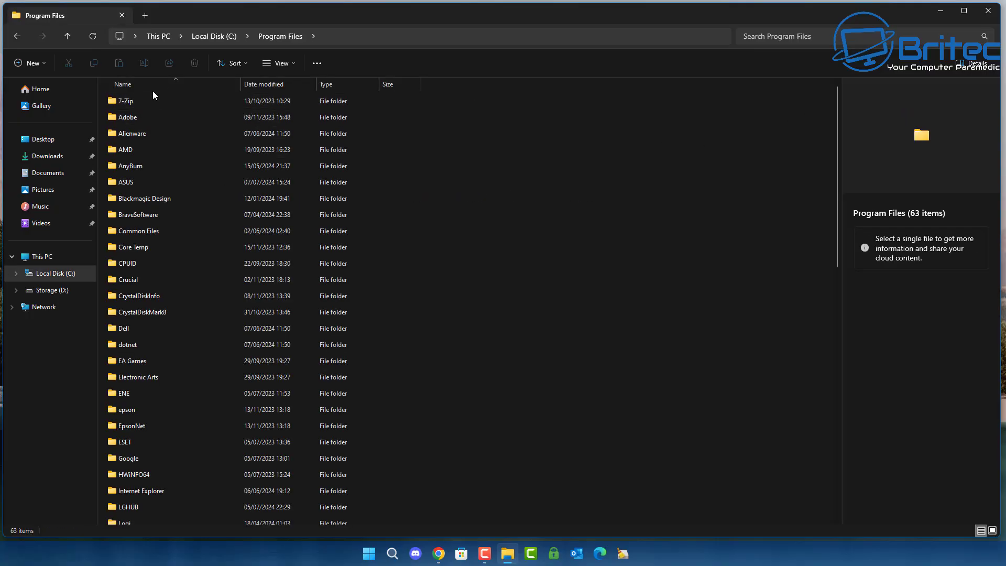
scroll(155, 378, "down", 3)
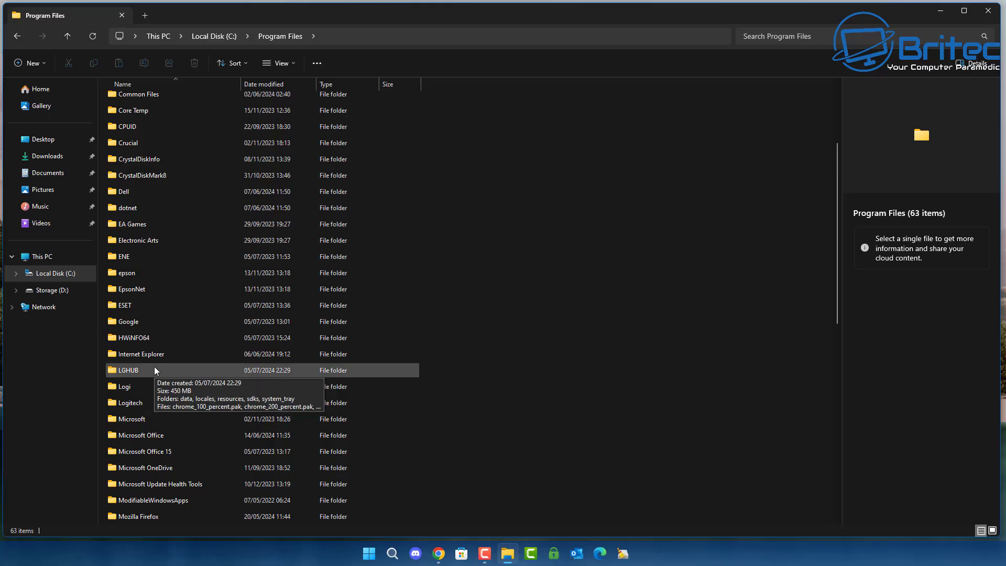
scroll(154, 366, "up", 3)
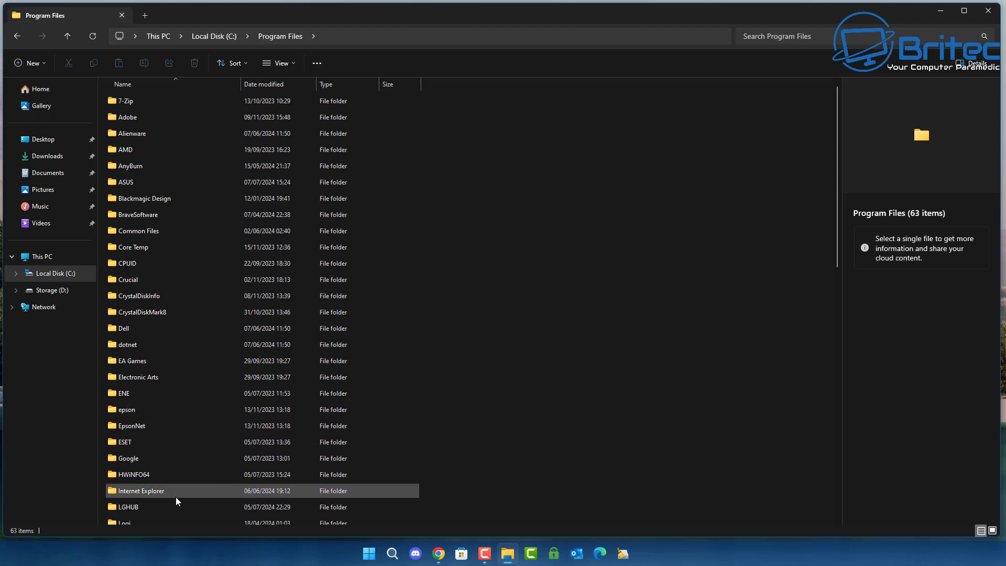
scroll(174, 497, "down", 8)
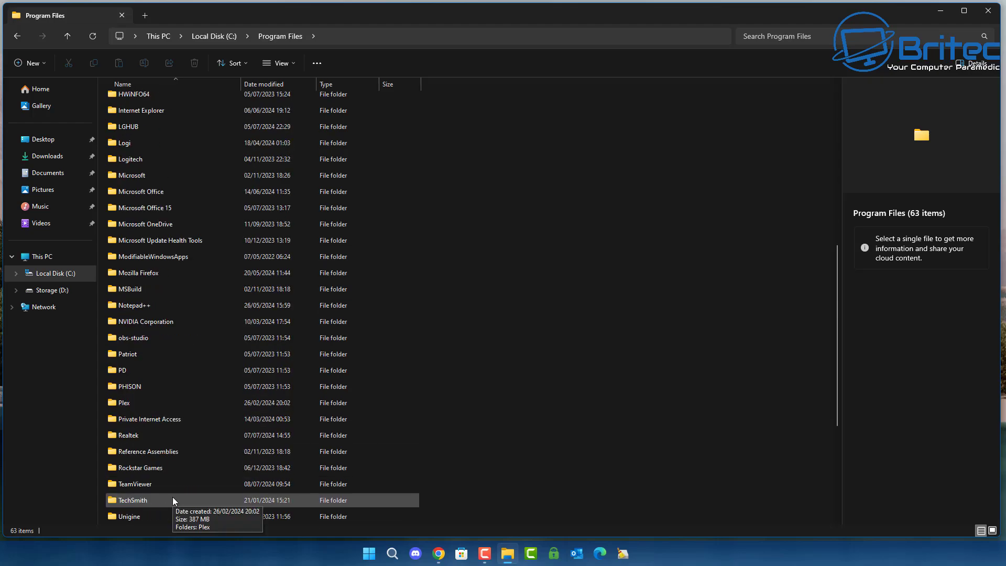
double_click(144, 438)
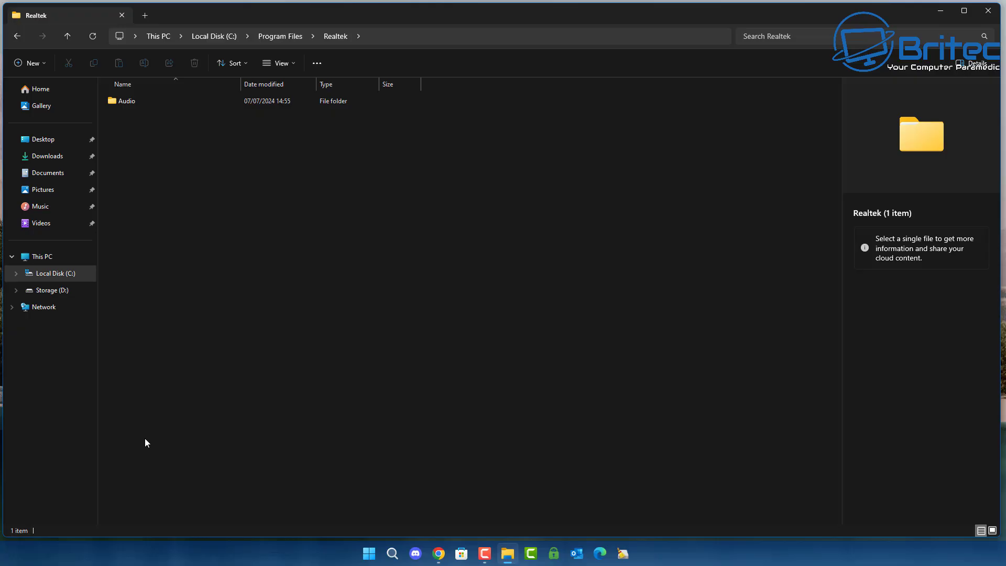
double_click(145, 106)
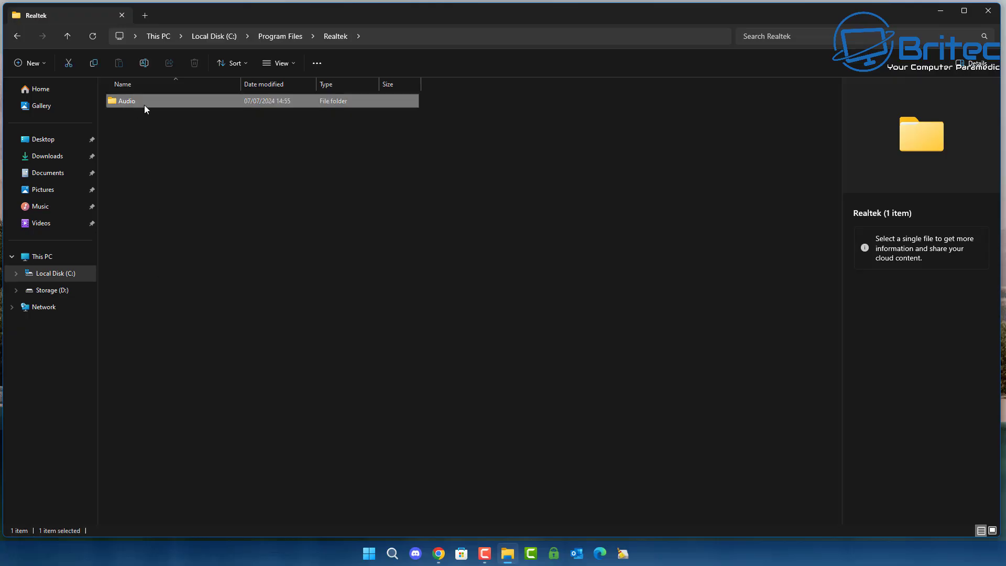
double_click(144, 106)
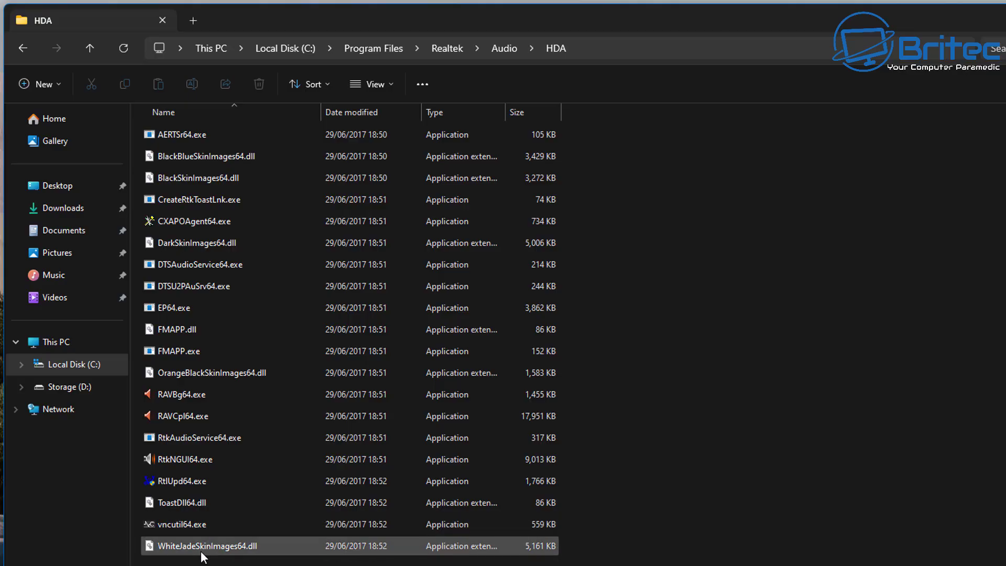
double_click(197, 458)
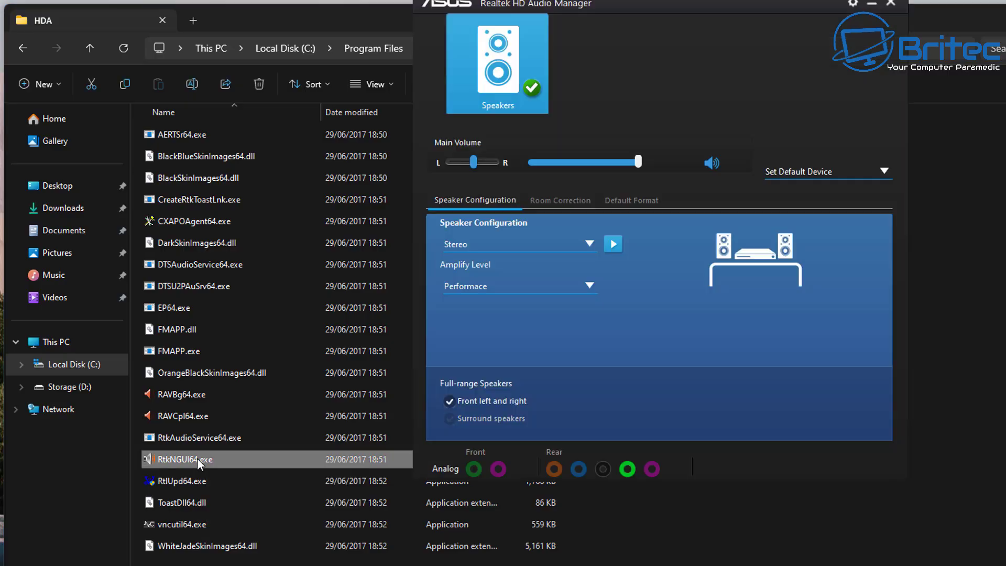
left_click_drag(659, 35, 570, 148)
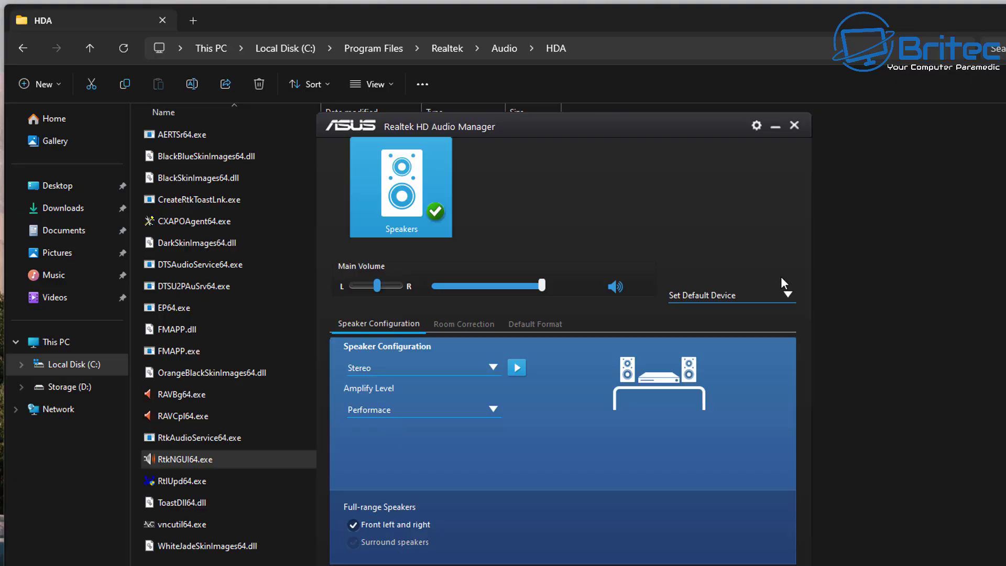
left_click(788, 295)
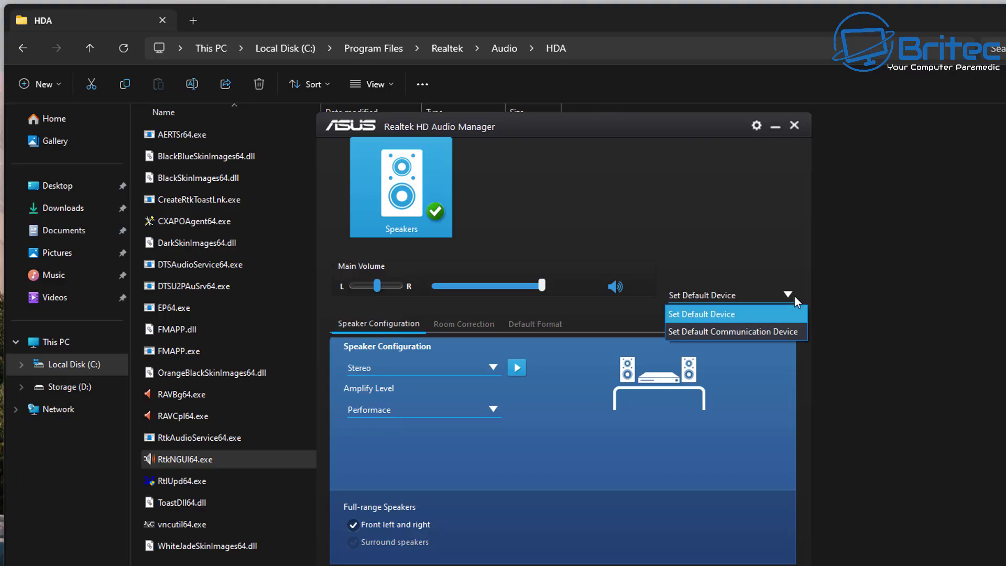
left_click(794, 294)
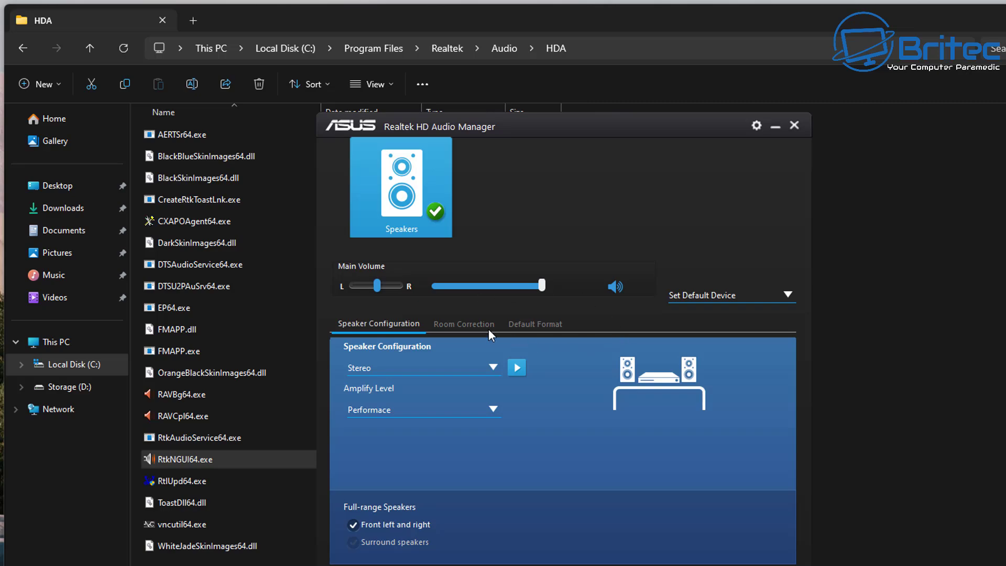
Close Realtek HD Audio Manager and select RtlUpd64.exe in the HDA folder
left_click(794, 127)
left_click(176, 481)
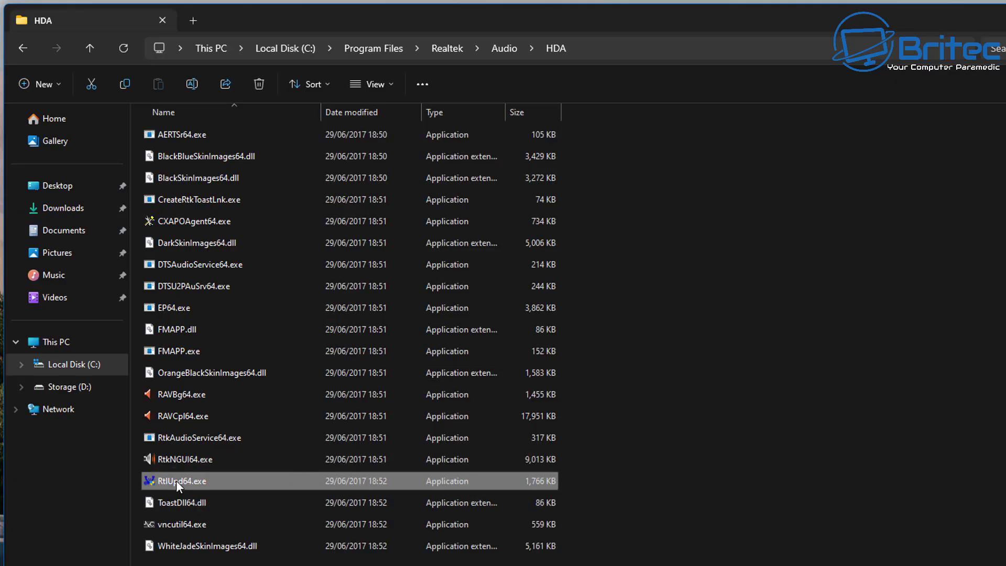